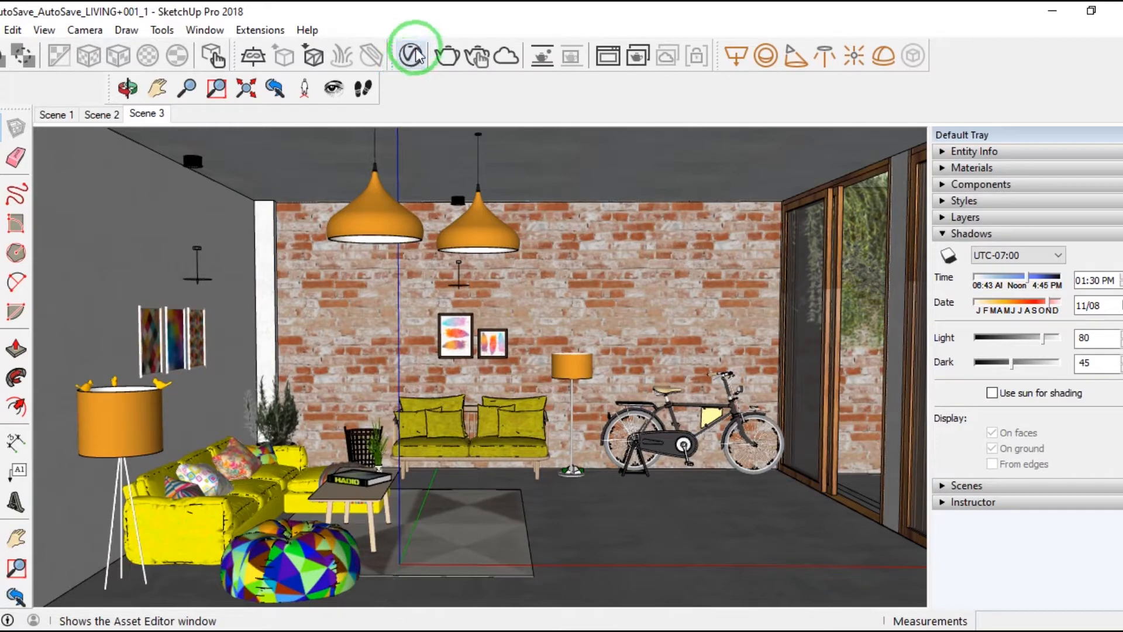
Open the V-Ray Asset Editor with its parameter side expanded and filter the asset list to show only lights
left_click(413, 55)
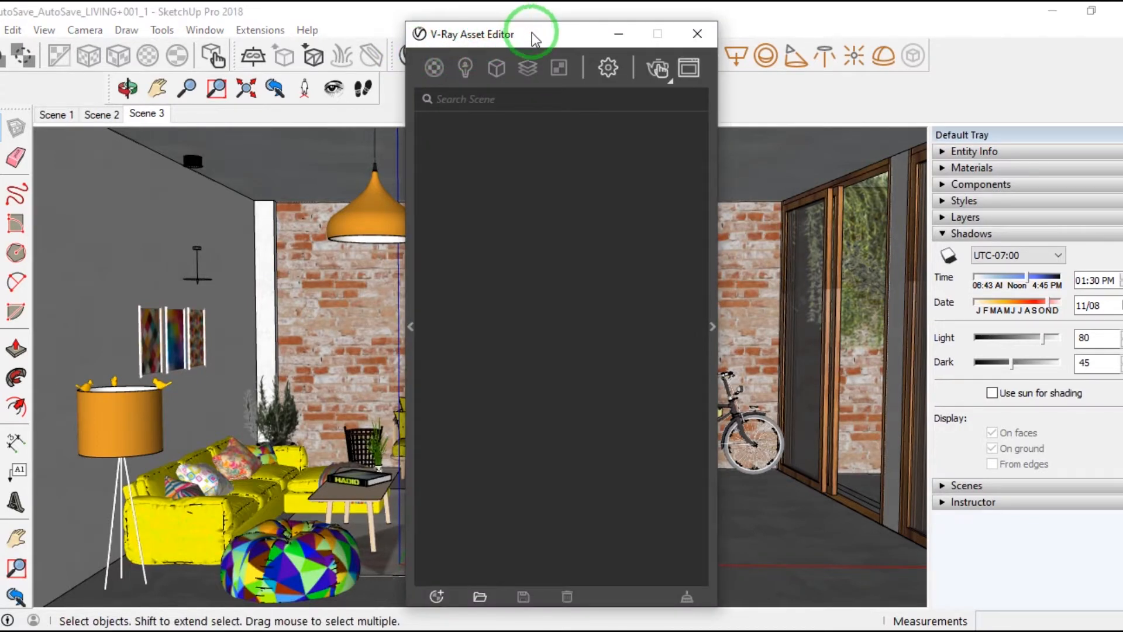
left_click_drag(540, 34, 258, 22)
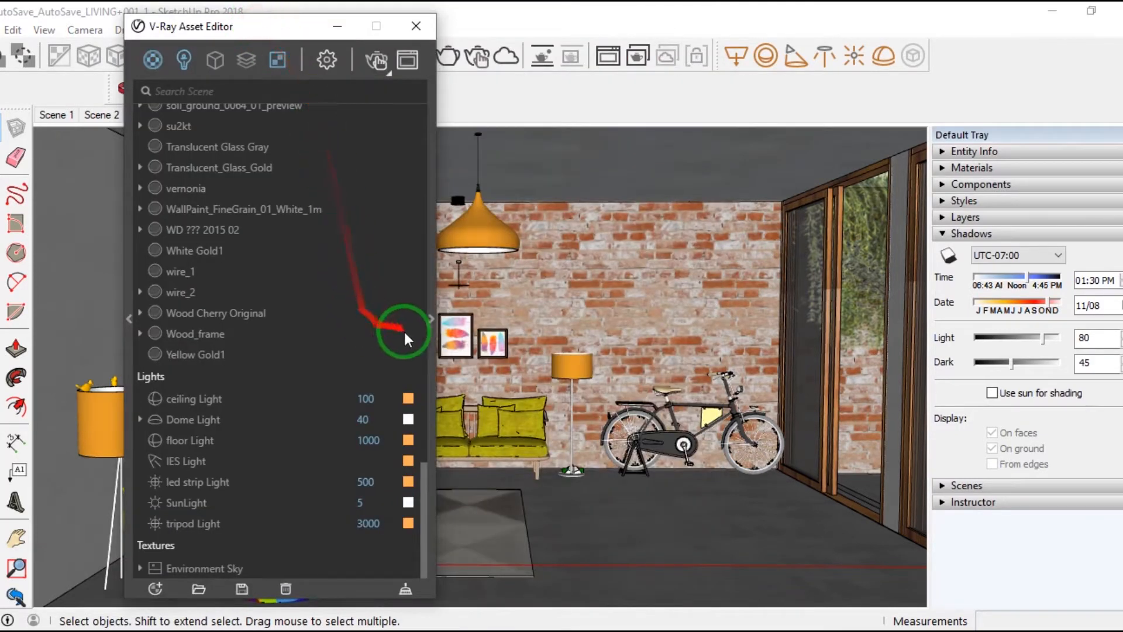
left_click(431, 319)
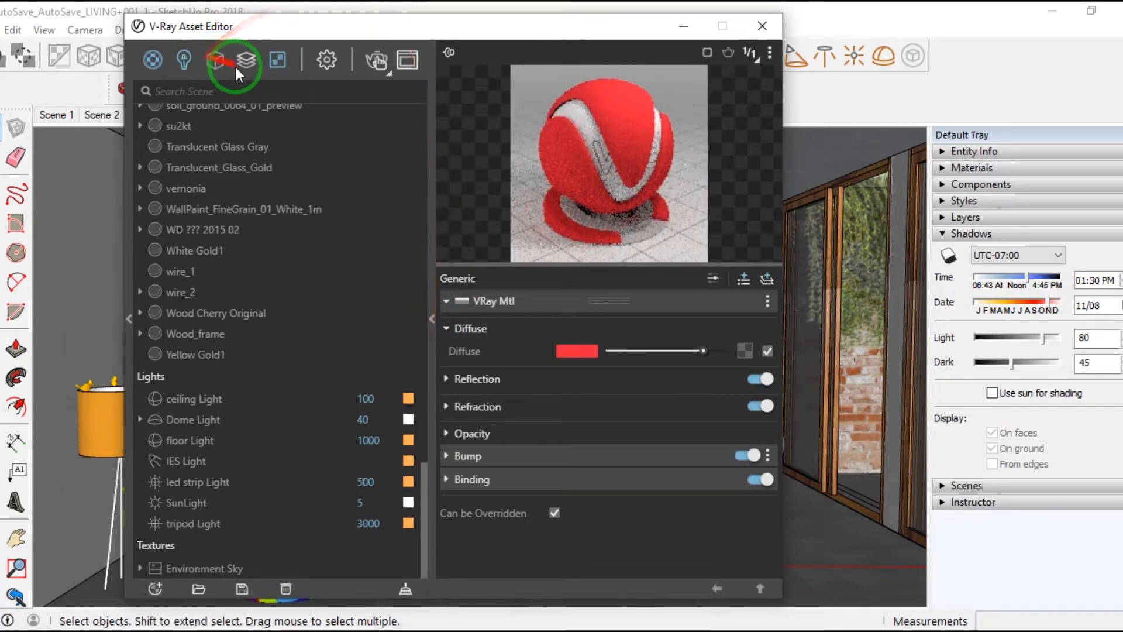
left_click(193, 58)
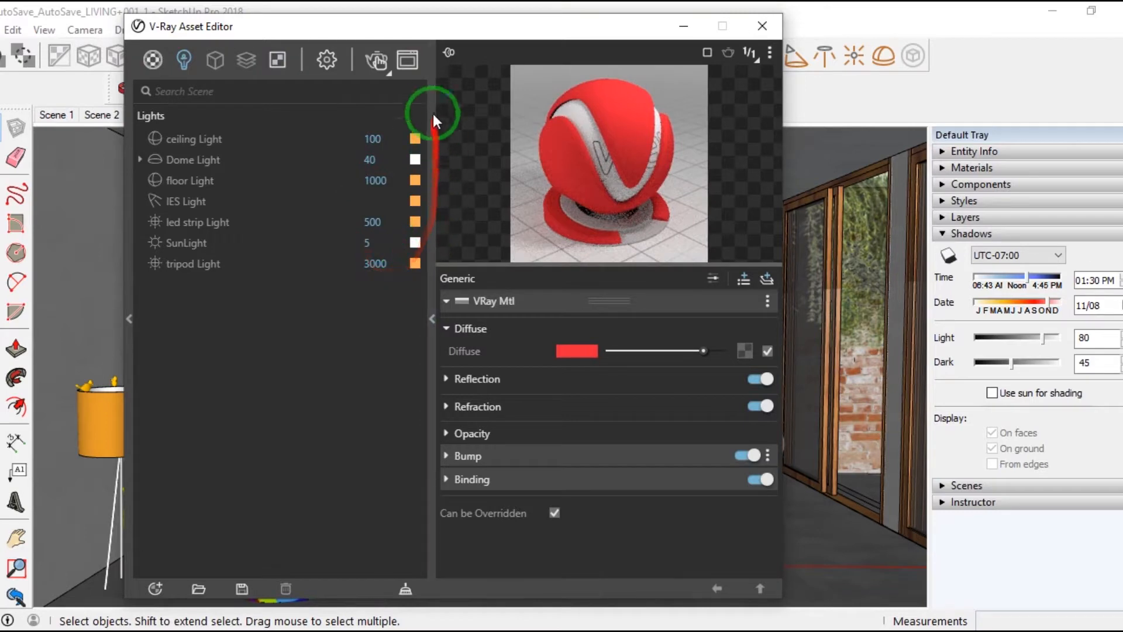
left_click(340, 218)
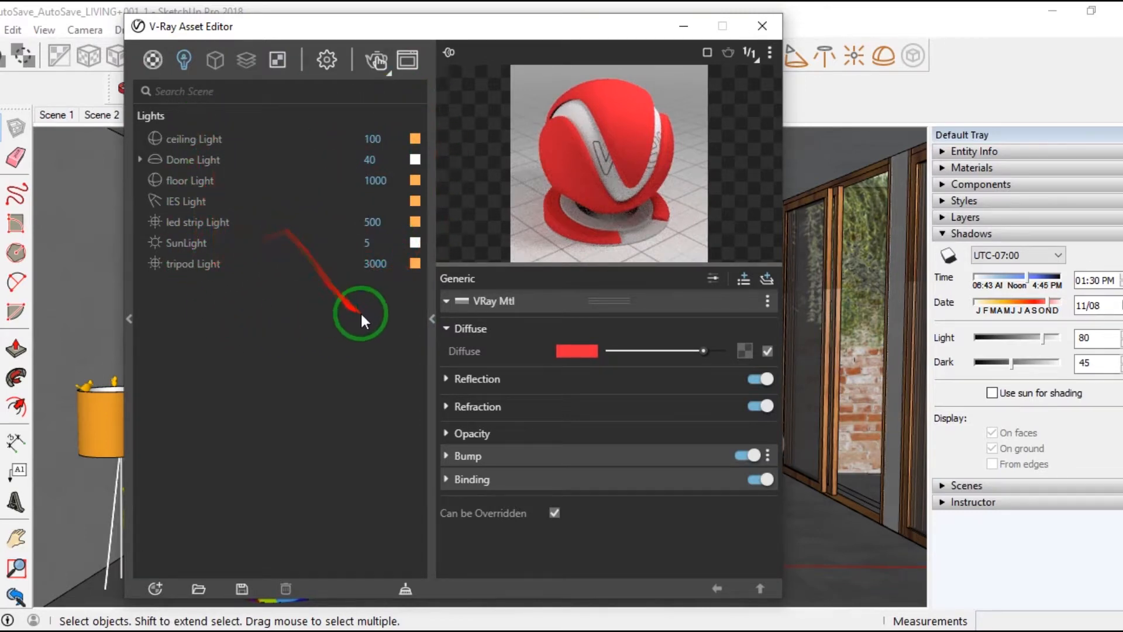
Turn off interactive rendering in the render settings and review the camera exposure settings
left_click(329, 59)
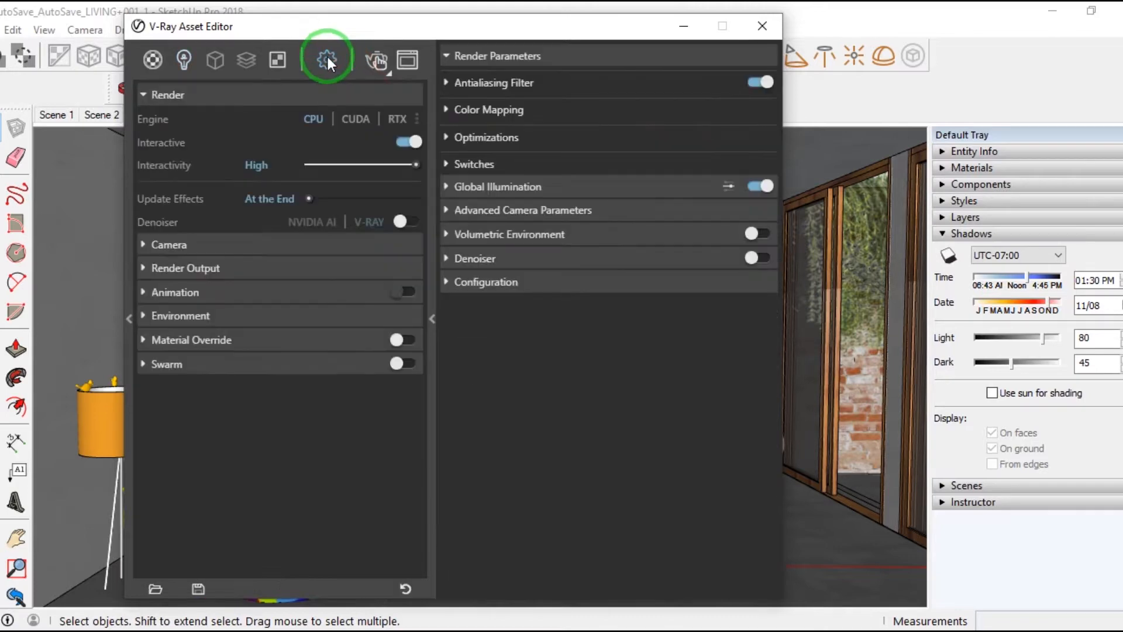
left_click(408, 141)
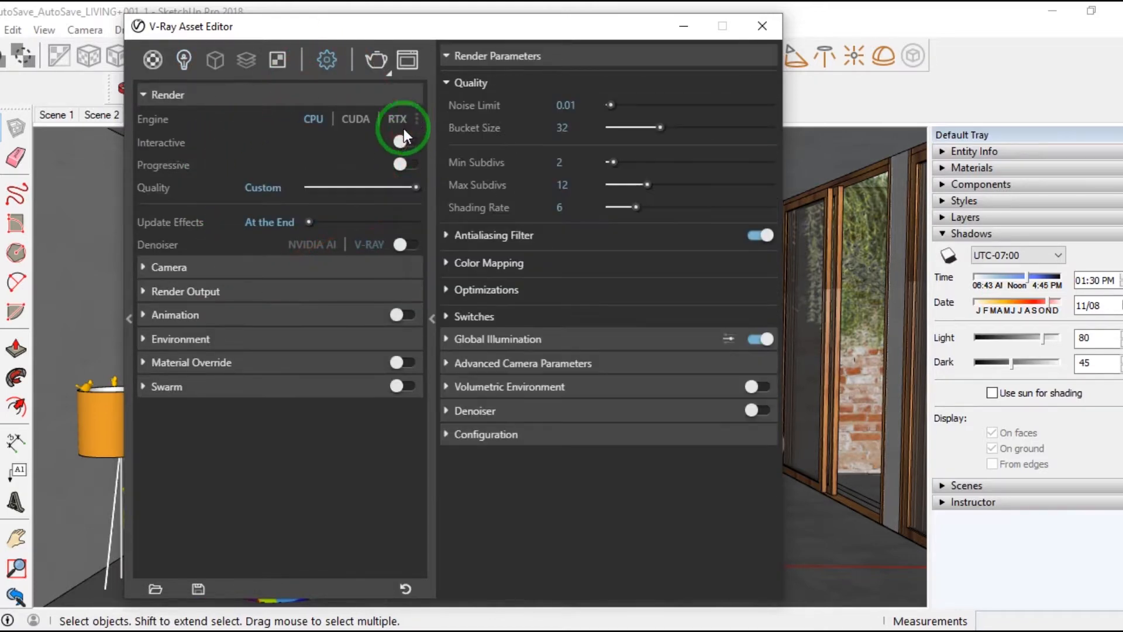
left_click(297, 272)
left_click(298, 271)
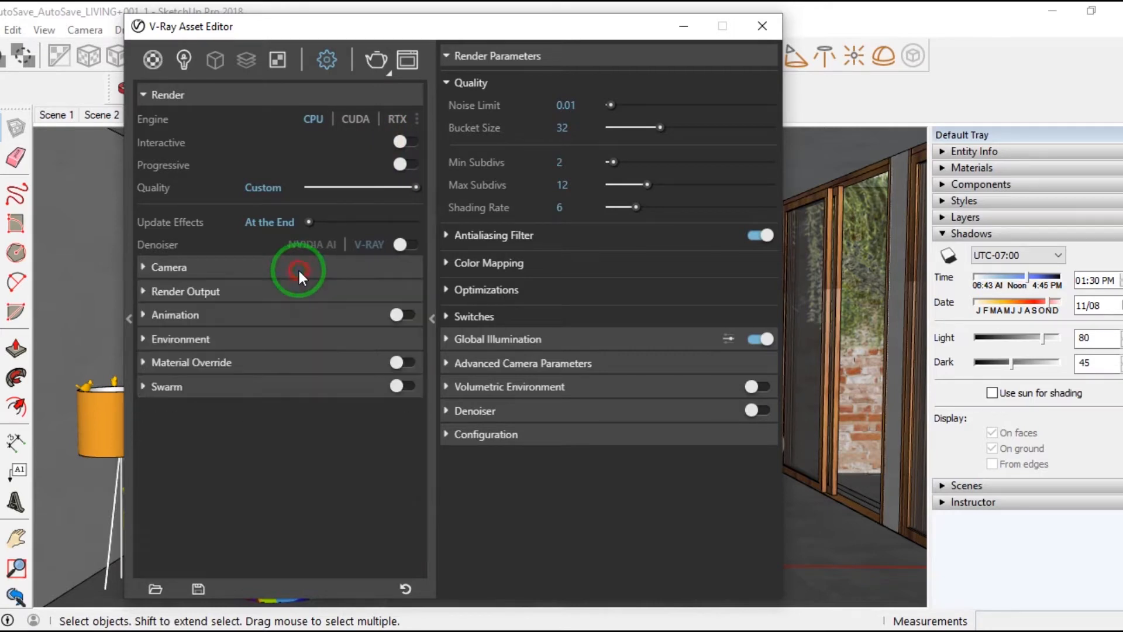
left_click(297, 268)
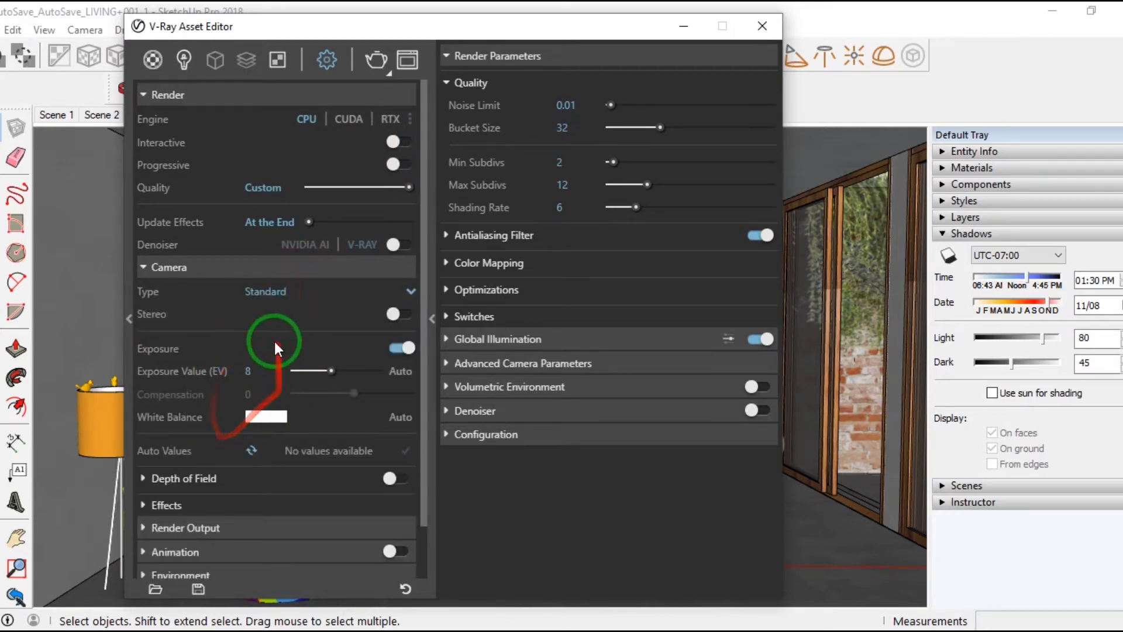
left_click(319, 267)
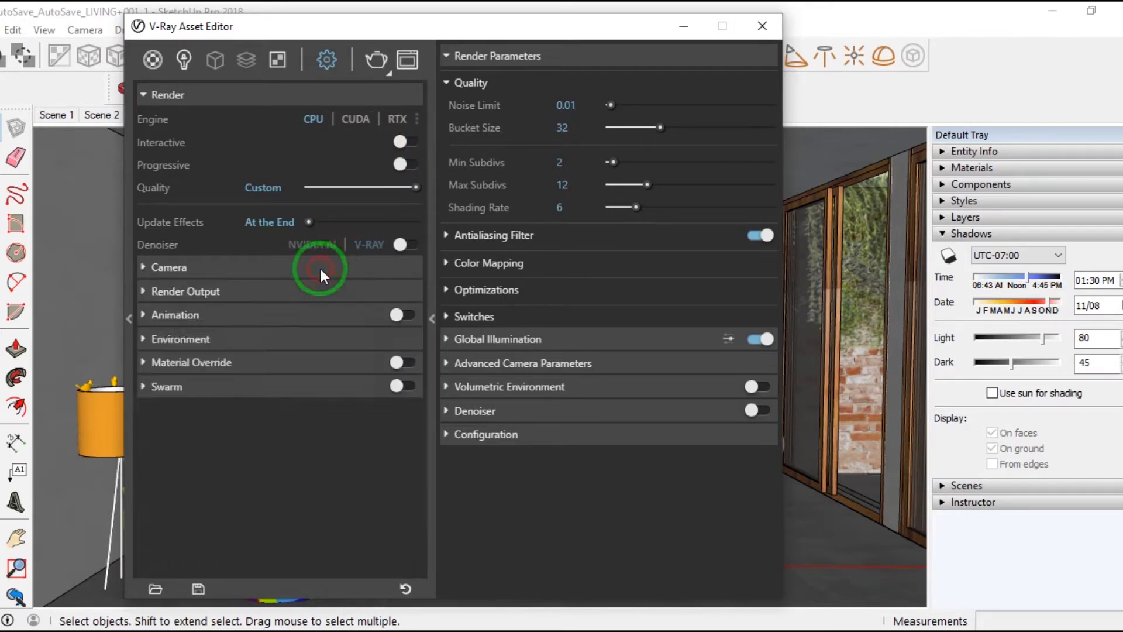
Set the render output to a 16:9 Widescreen aspect ratio with an image size of 1920 by 1080
left_click(308, 298)
left_click_drag(285, 334, 233, 337)
type("1920")
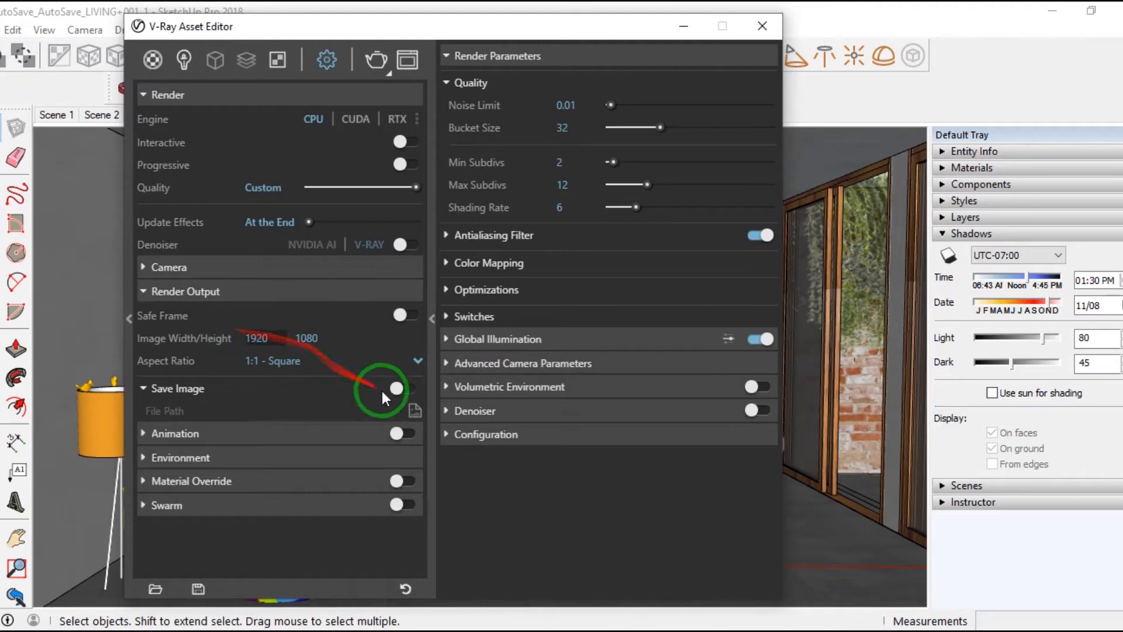
left_click(338, 360)
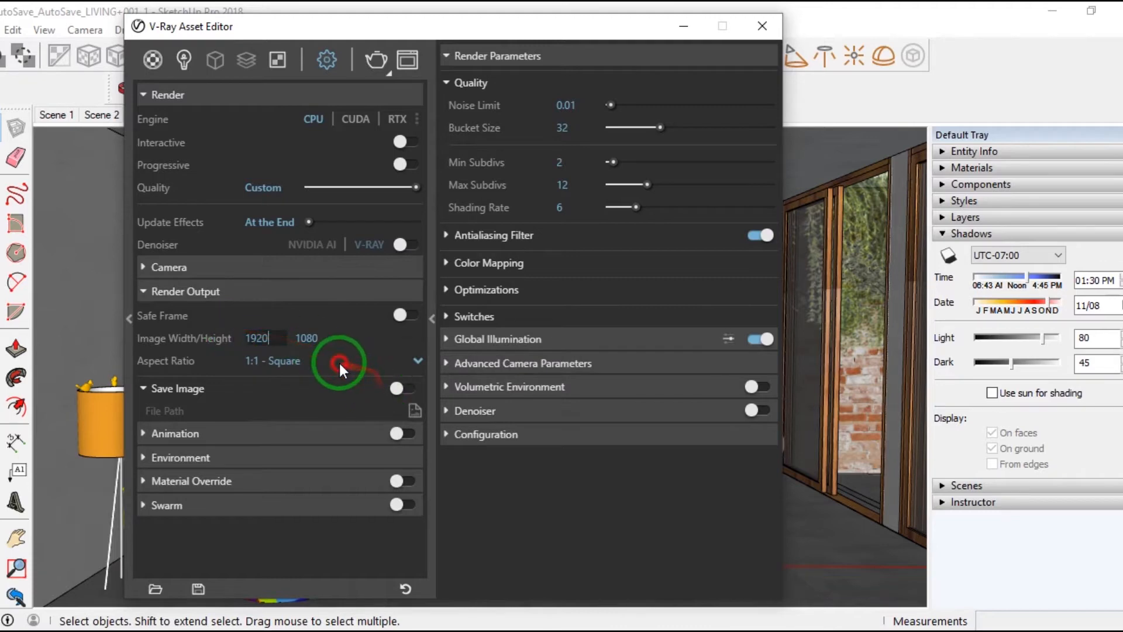
left_click(328, 386)
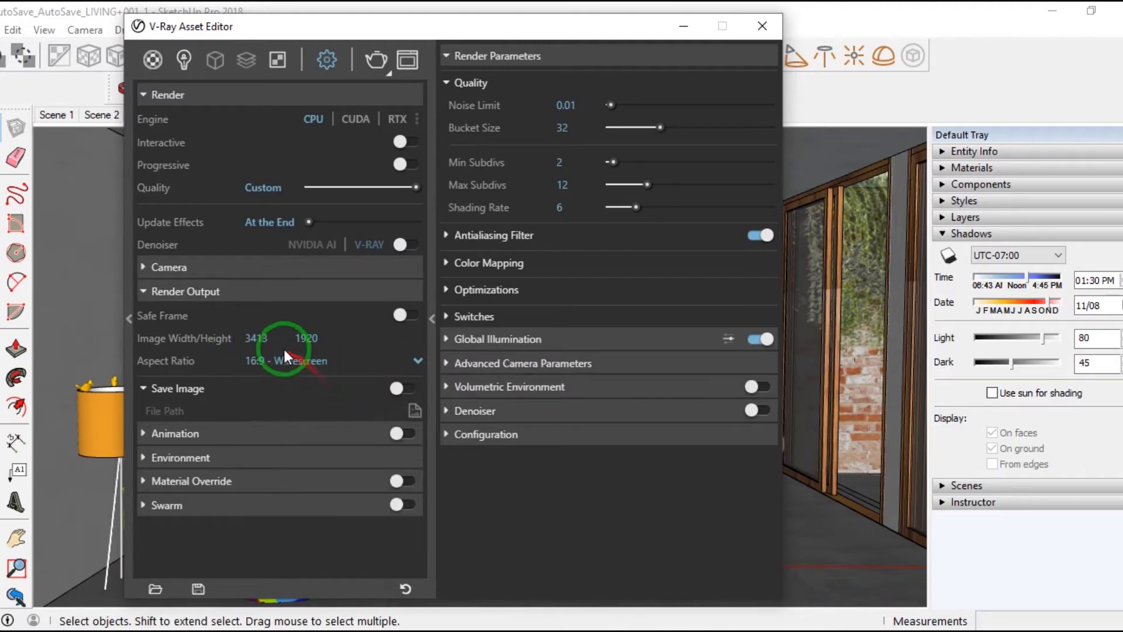
left_click_drag(264, 339, 224, 335)
type("1920")
key("Return")
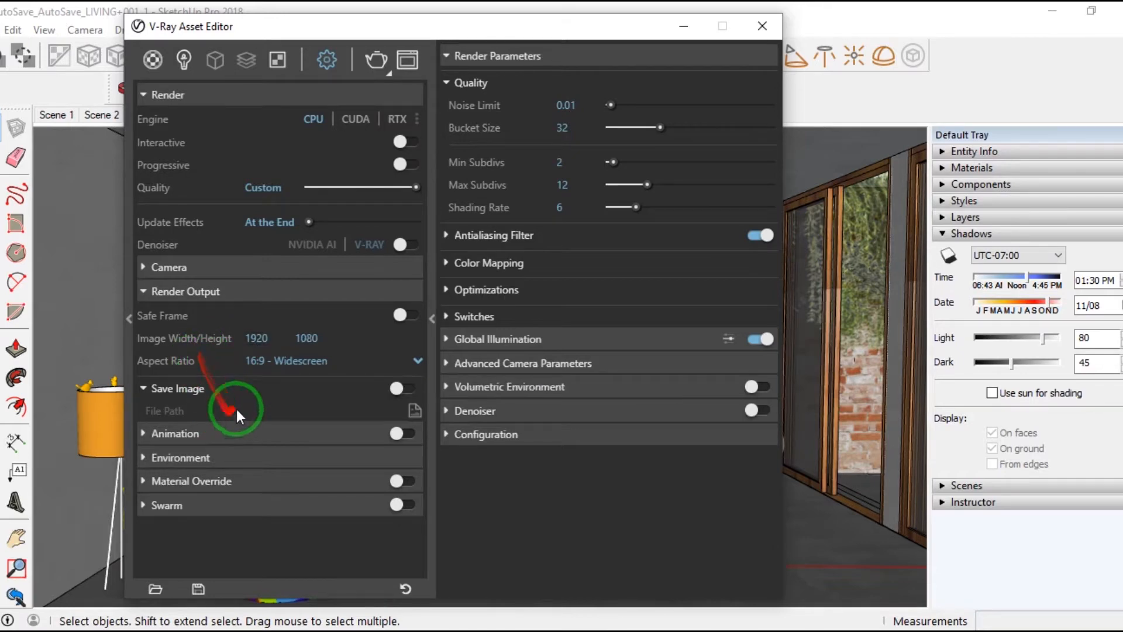
left_click(255, 297)
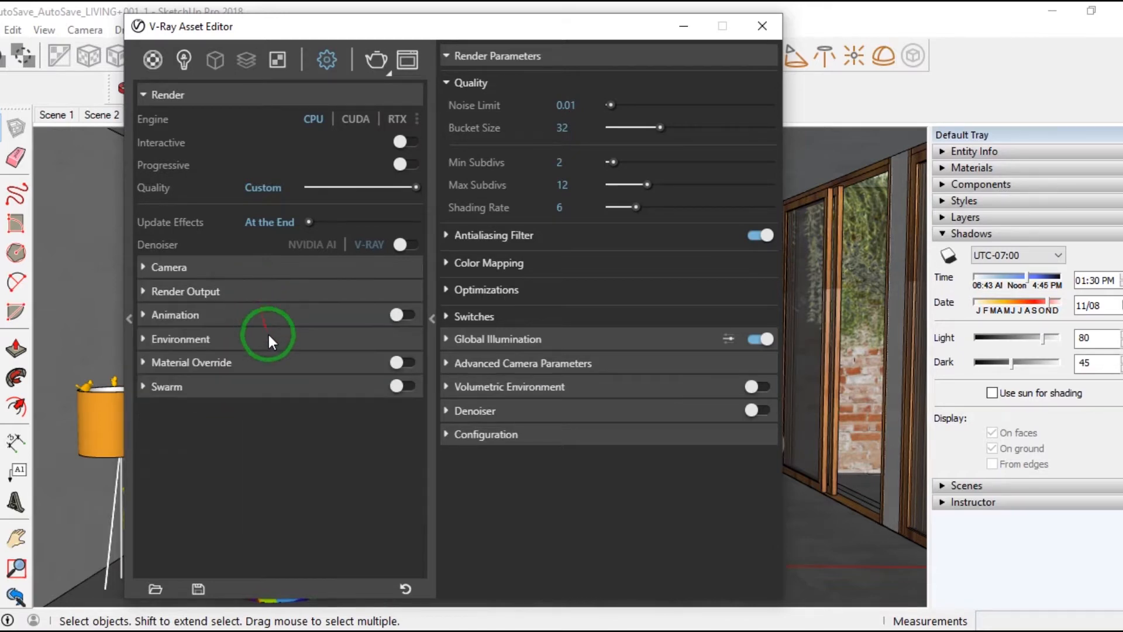
Enable the GI override in the environment settings of the renderer
left_click(311, 339)
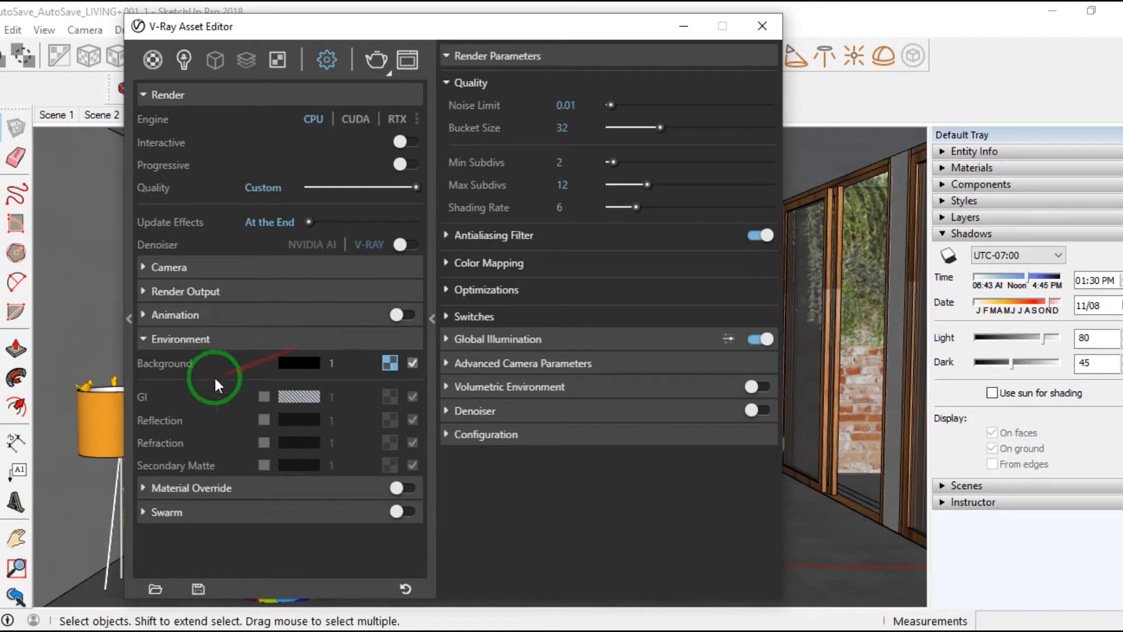
left_click(263, 396)
left_click(285, 339)
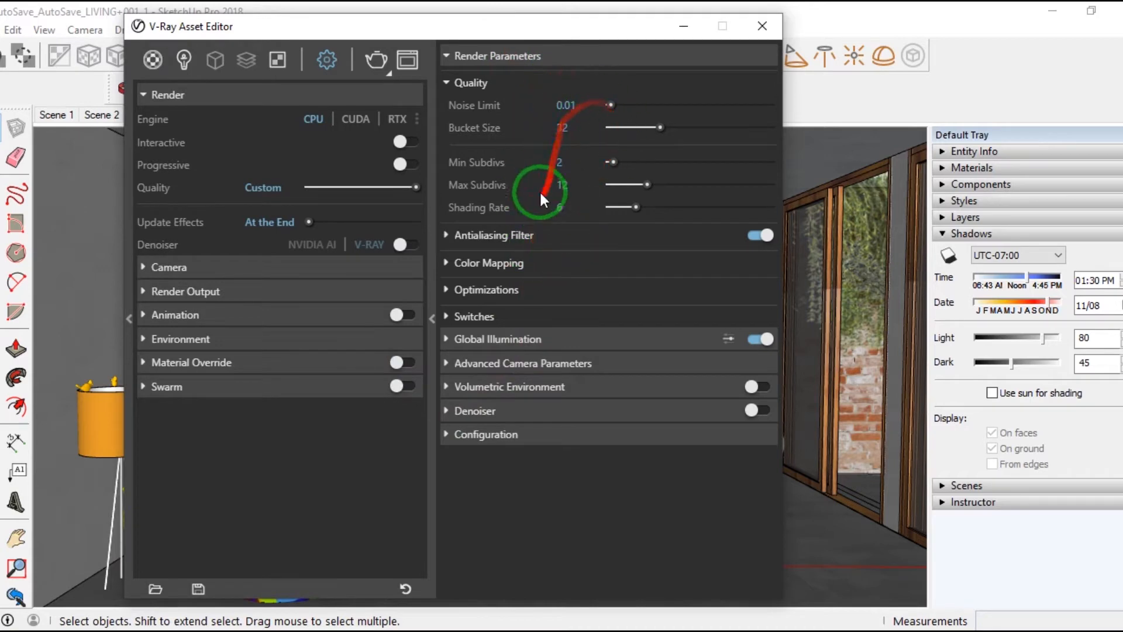
Choose Lanczos as the antialiasing filter type in the render parameters
left_click(445, 83)
left_click(447, 110)
left_click(447, 111)
left_click(448, 112)
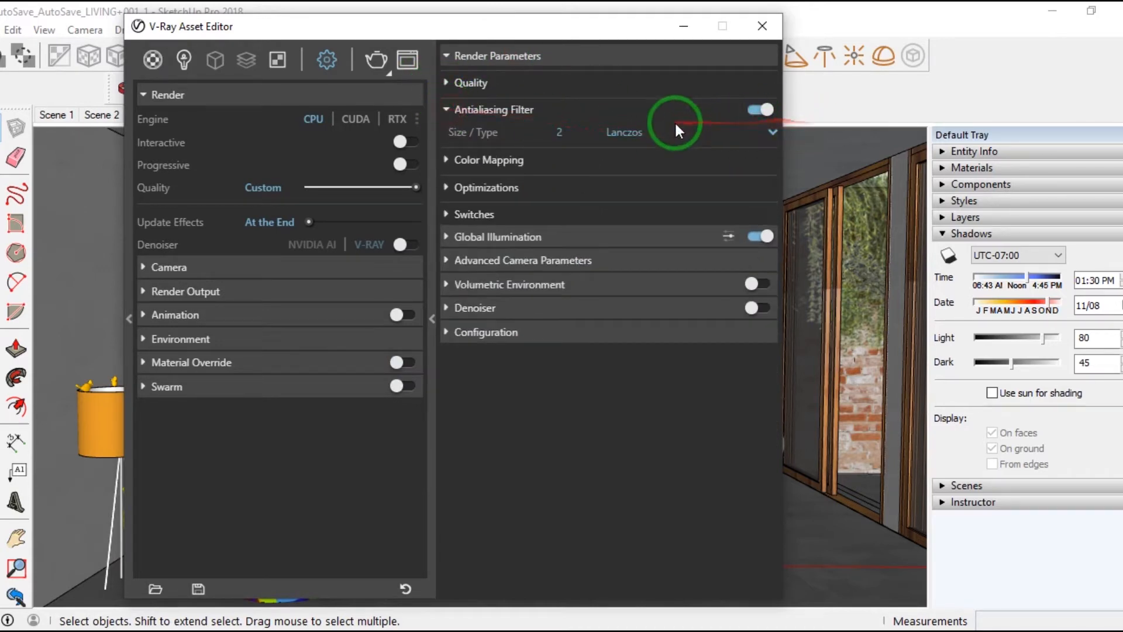
left_click(637, 133)
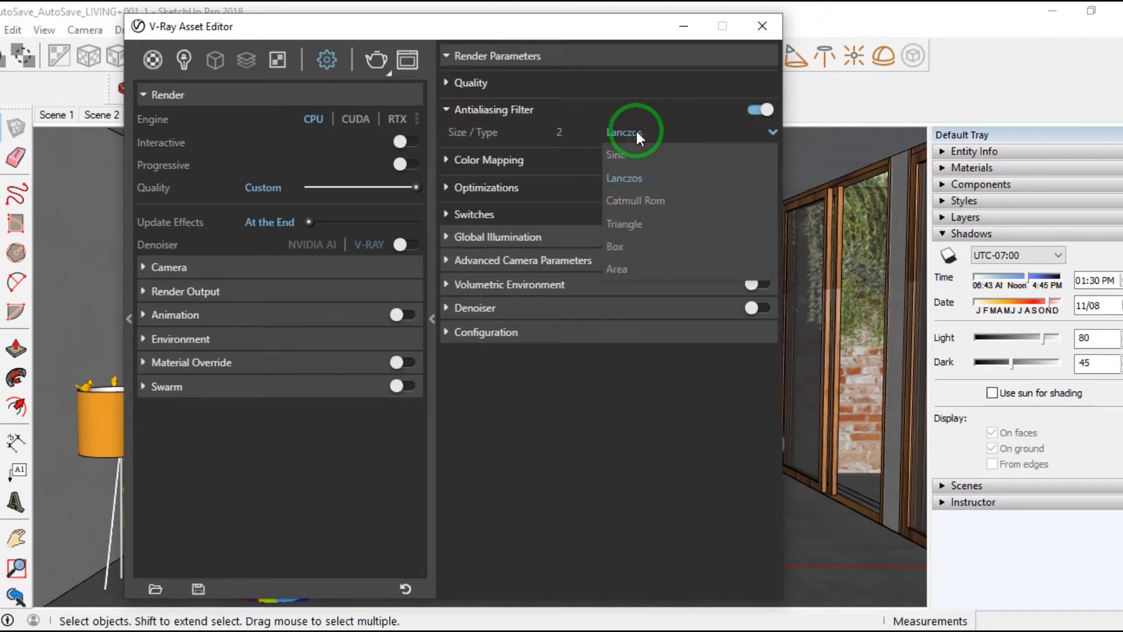
left_click(630, 177)
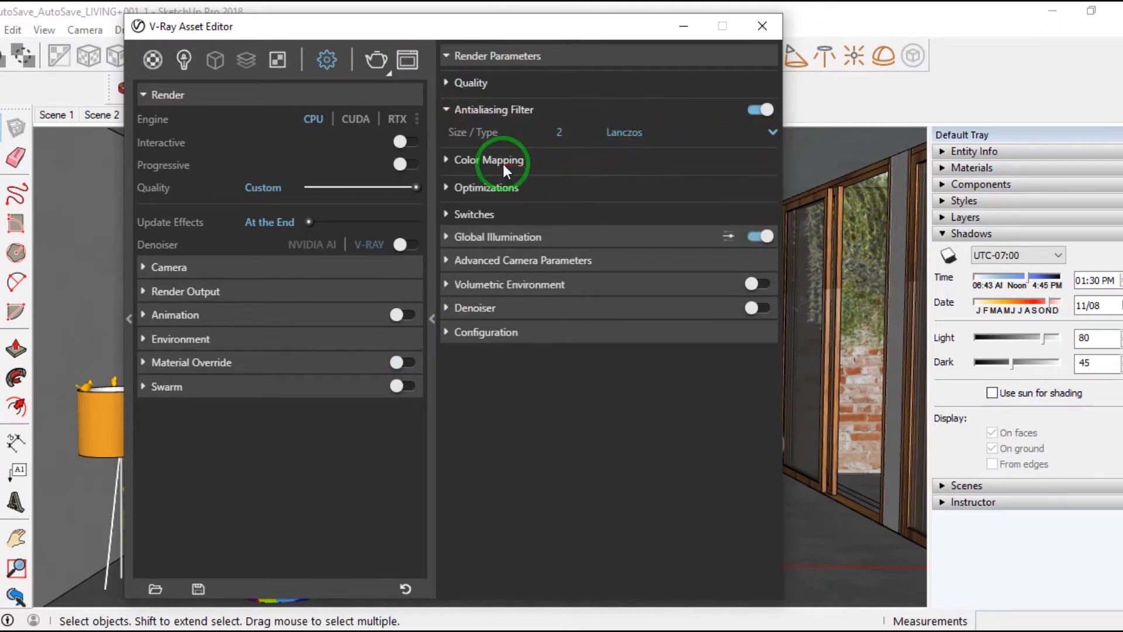
Review the Optimizations, Switches and Color Mapping render parameters, leaving every section collapsed
left_click(487, 188)
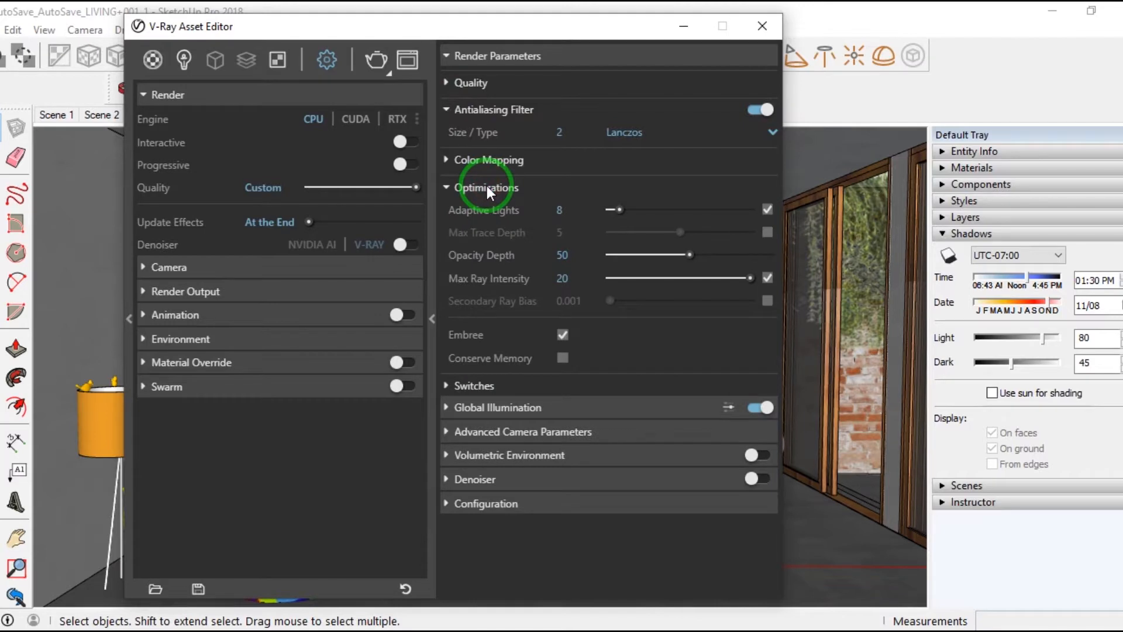
left_click(487, 186)
left_click(486, 214)
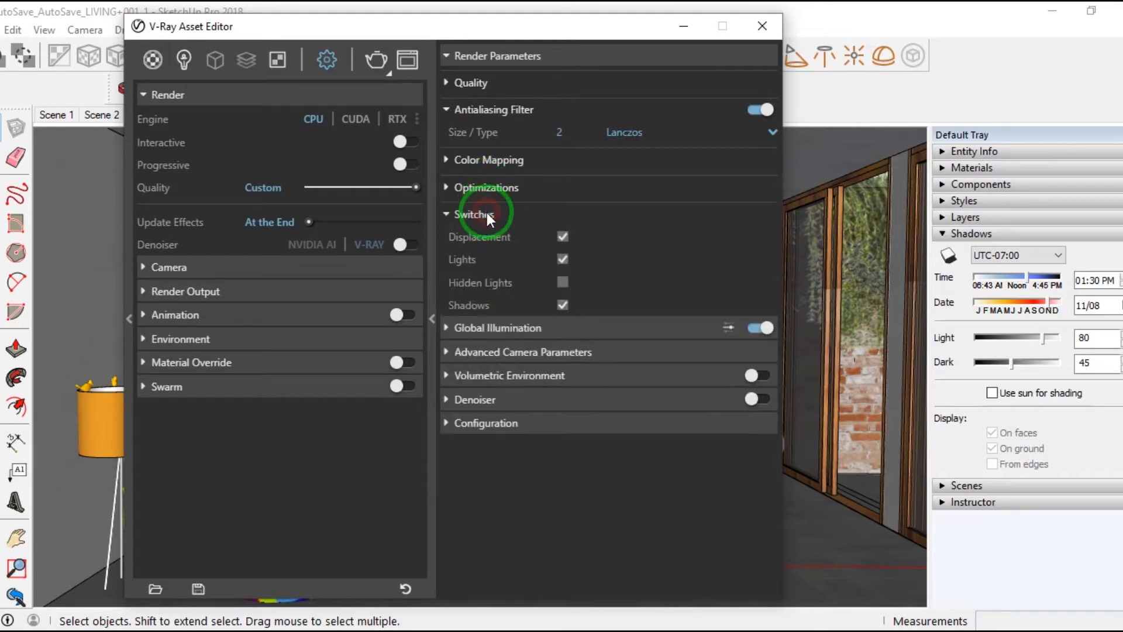
left_click(487, 214)
left_click(492, 159)
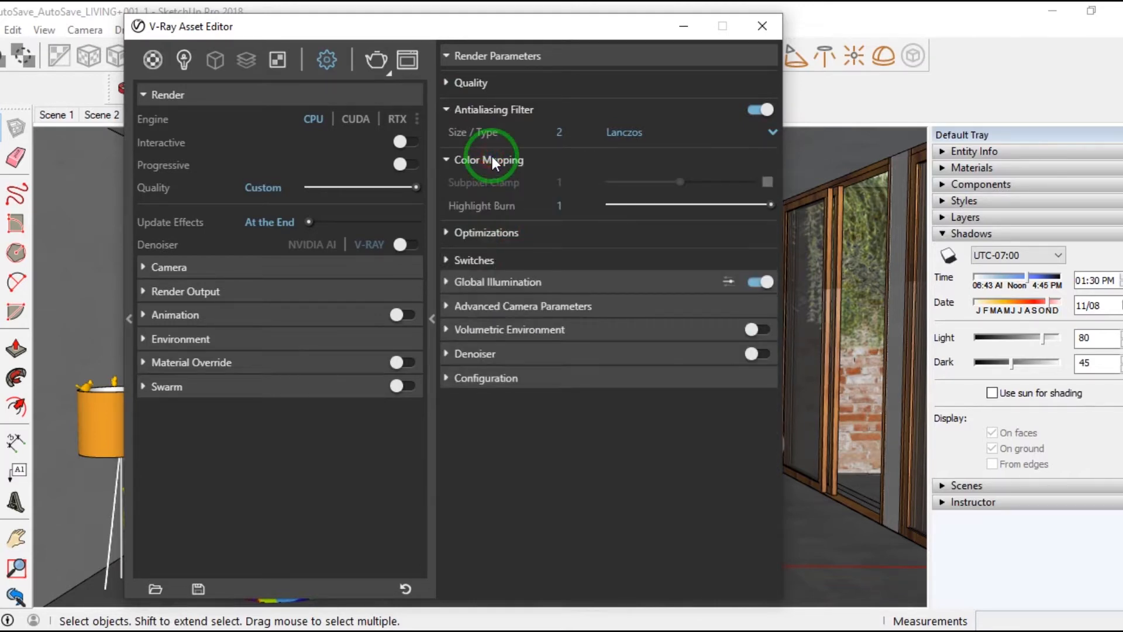
left_click(492, 158)
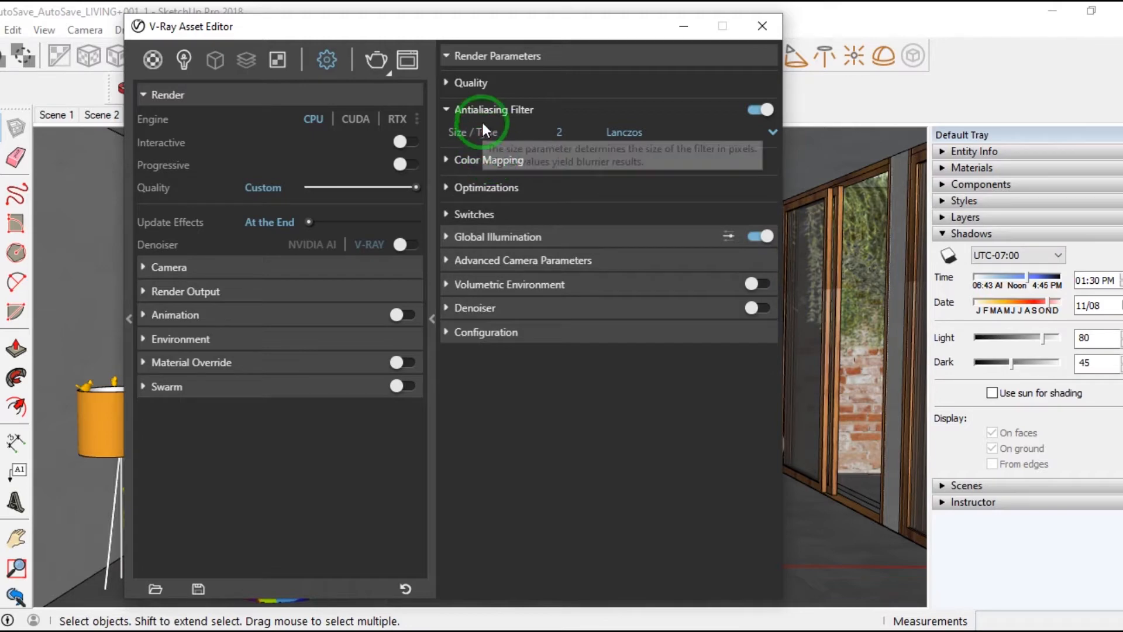
left_click(462, 111)
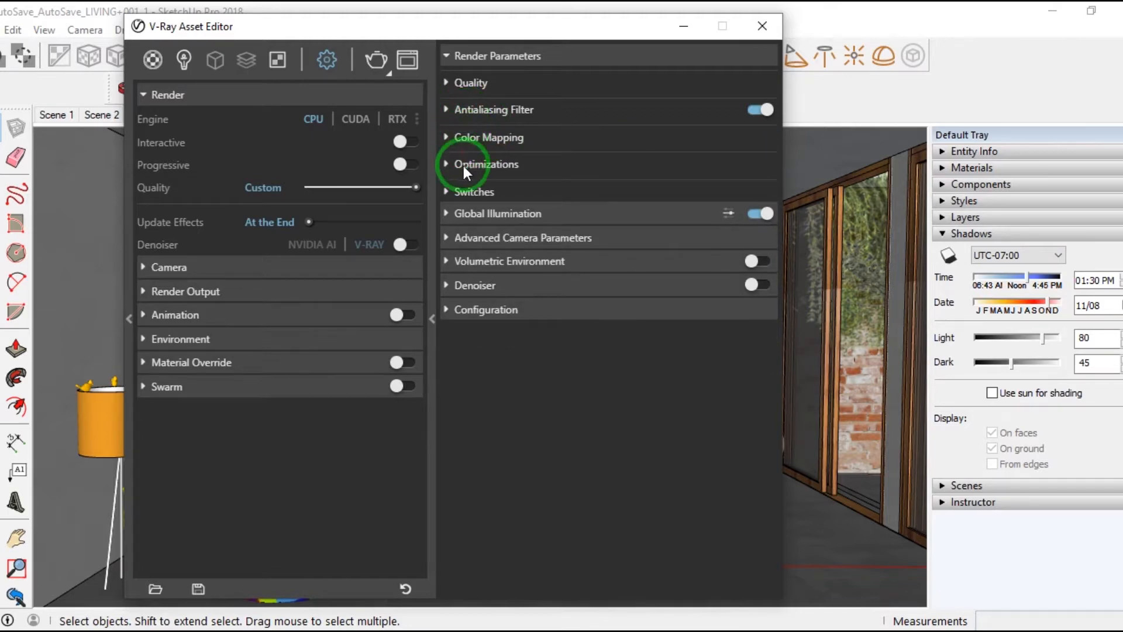
Set global illumination to use Irradiance map for primary rays and Light cache for secondary rays
left_click(463, 212)
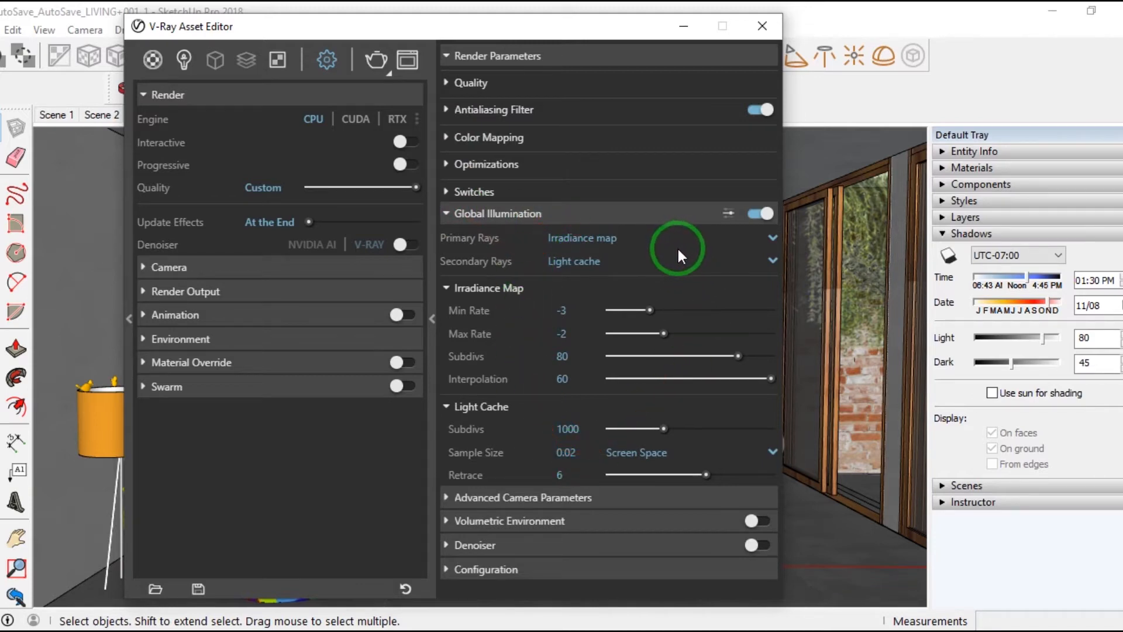
left_click(588, 241)
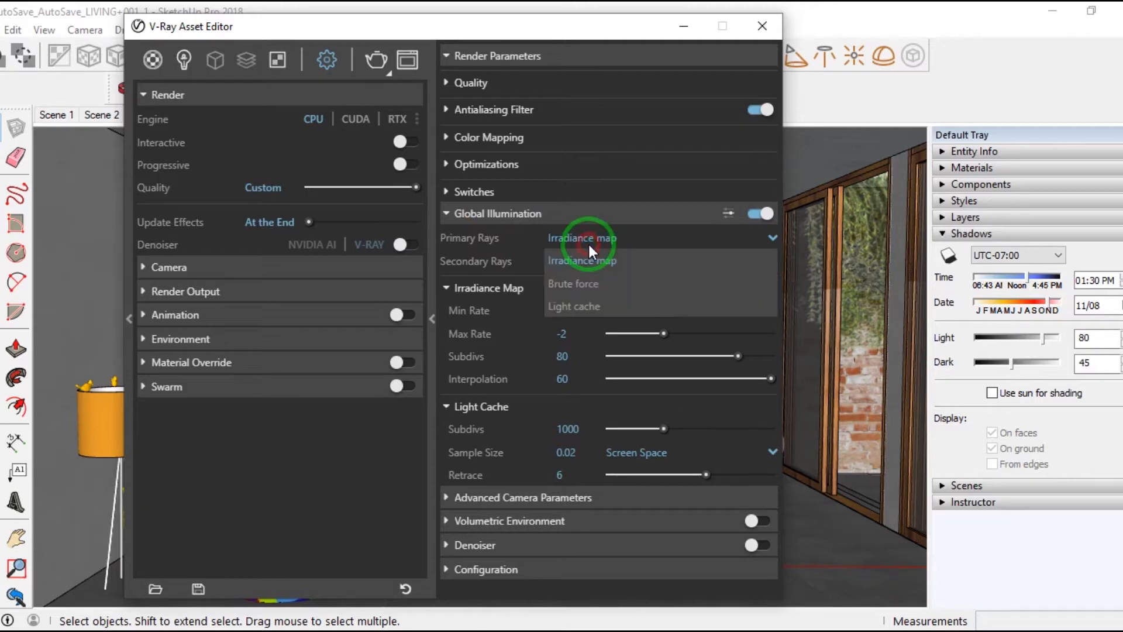
left_click(602, 307)
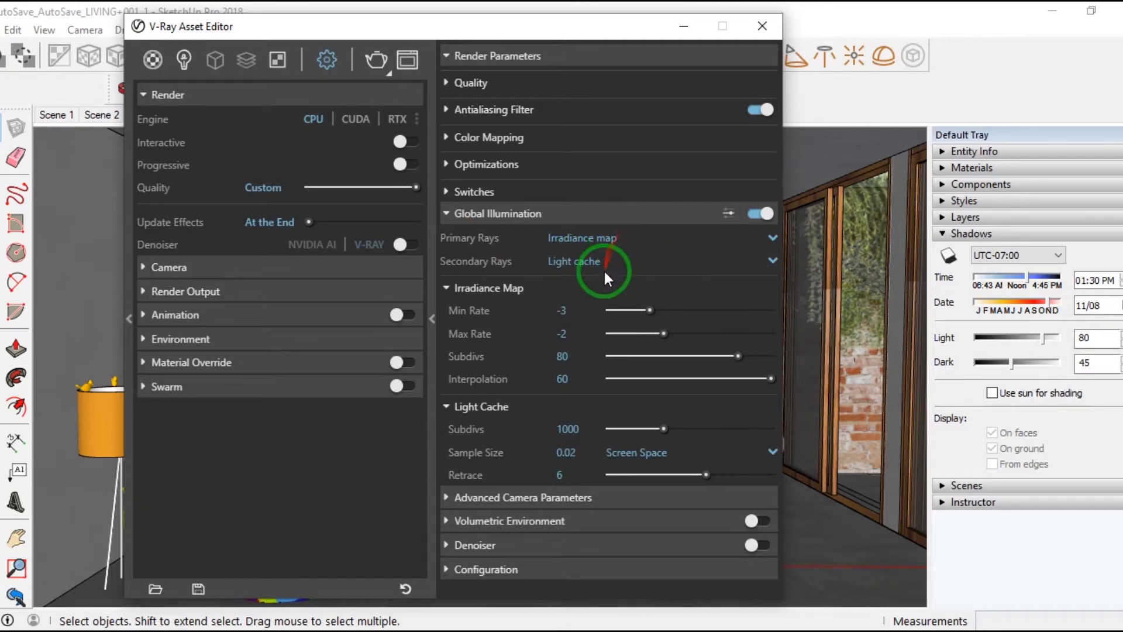
left_click(603, 266)
left_click(590, 308)
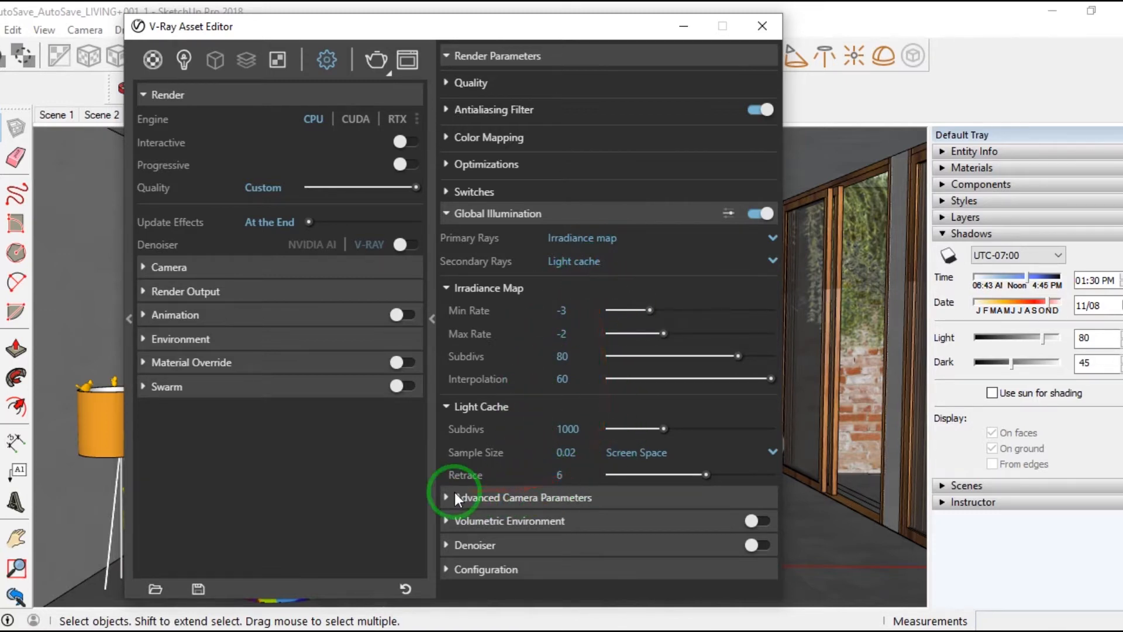
left_click(459, 213)
Review the advanced camera parameters, and enable the denoiser with the V-Ray Denoiser engine
left_click(457, 237)
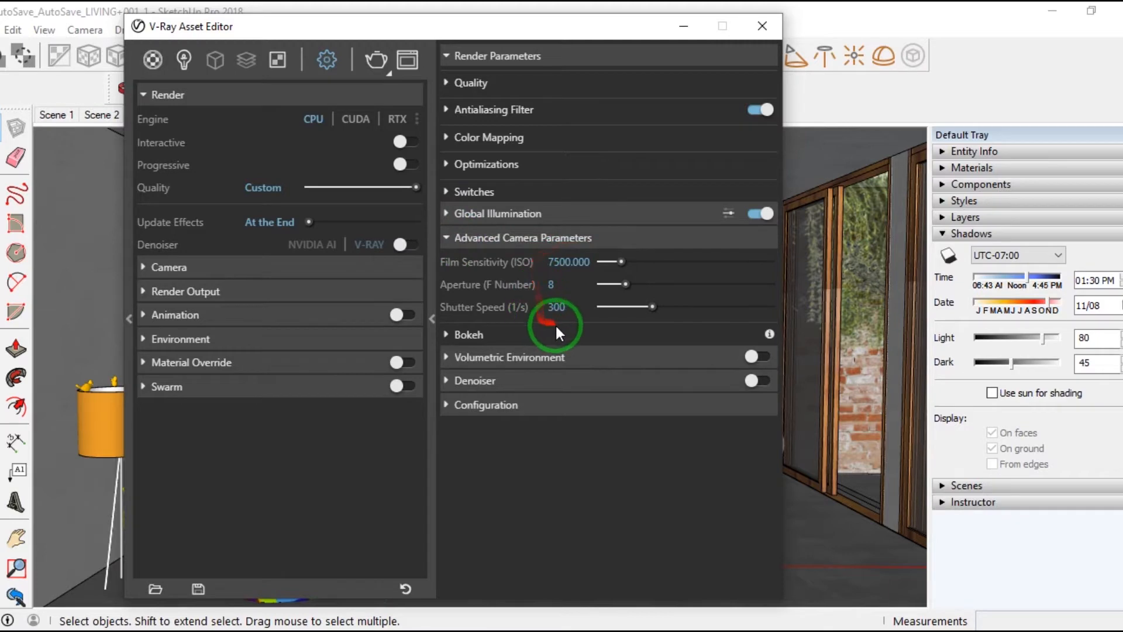
left_click(539, 238)
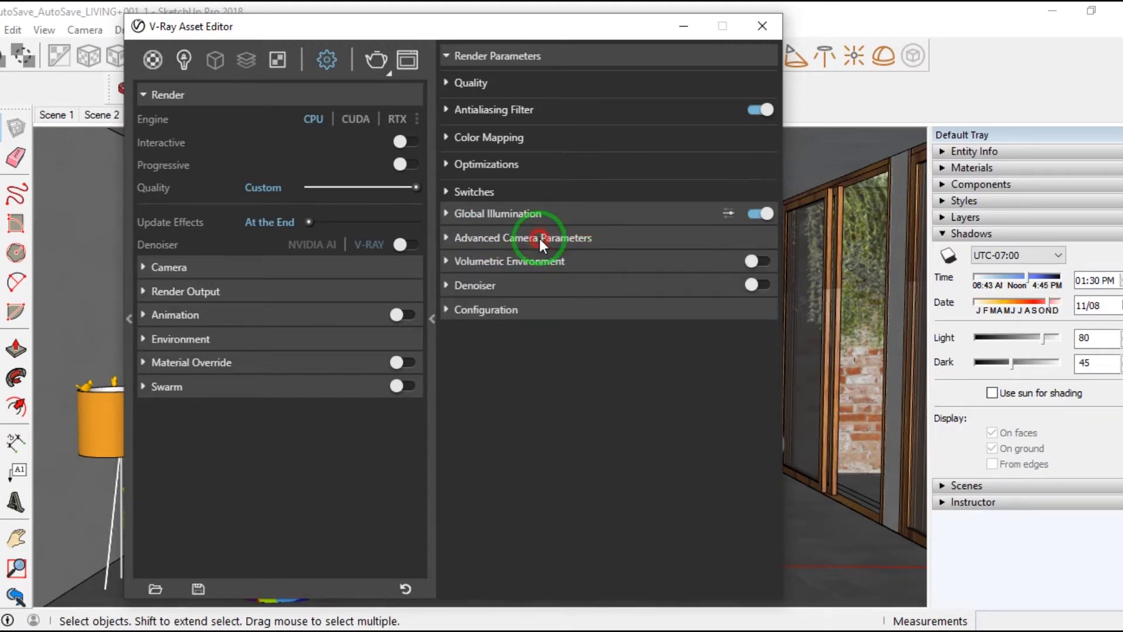
left_click(520, 285)
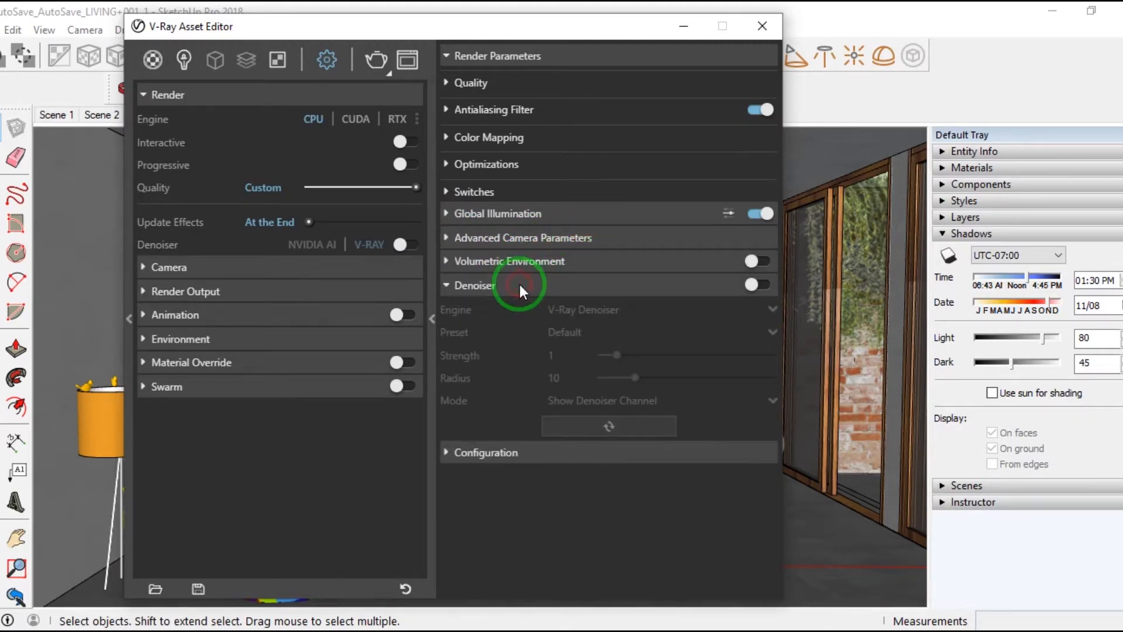
left_click(761, 286)
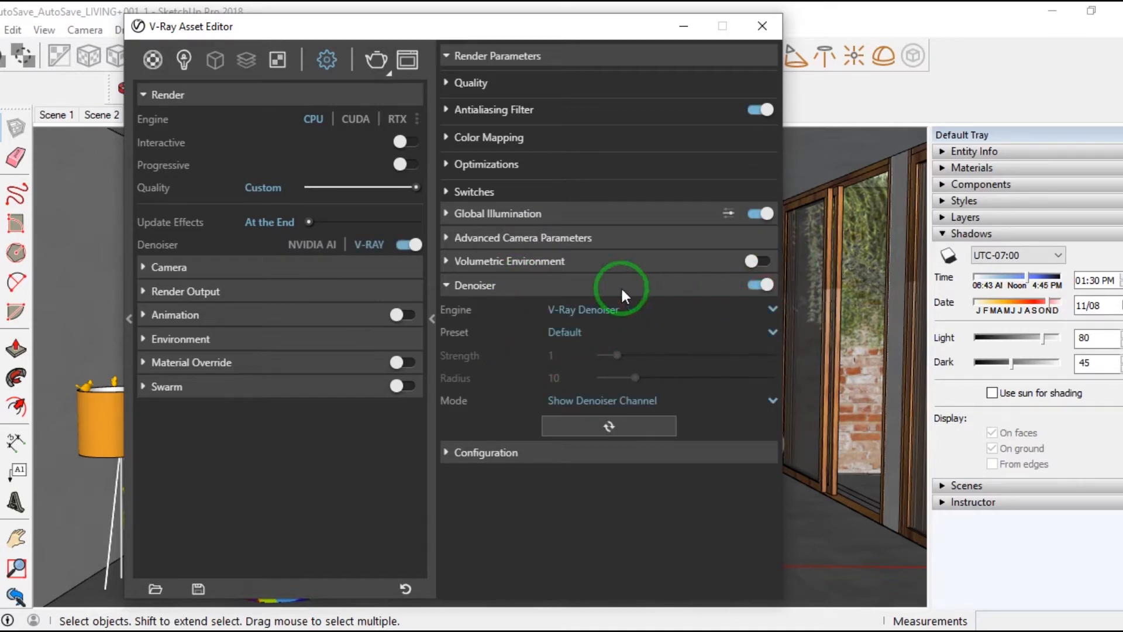
left_click(477, 286)
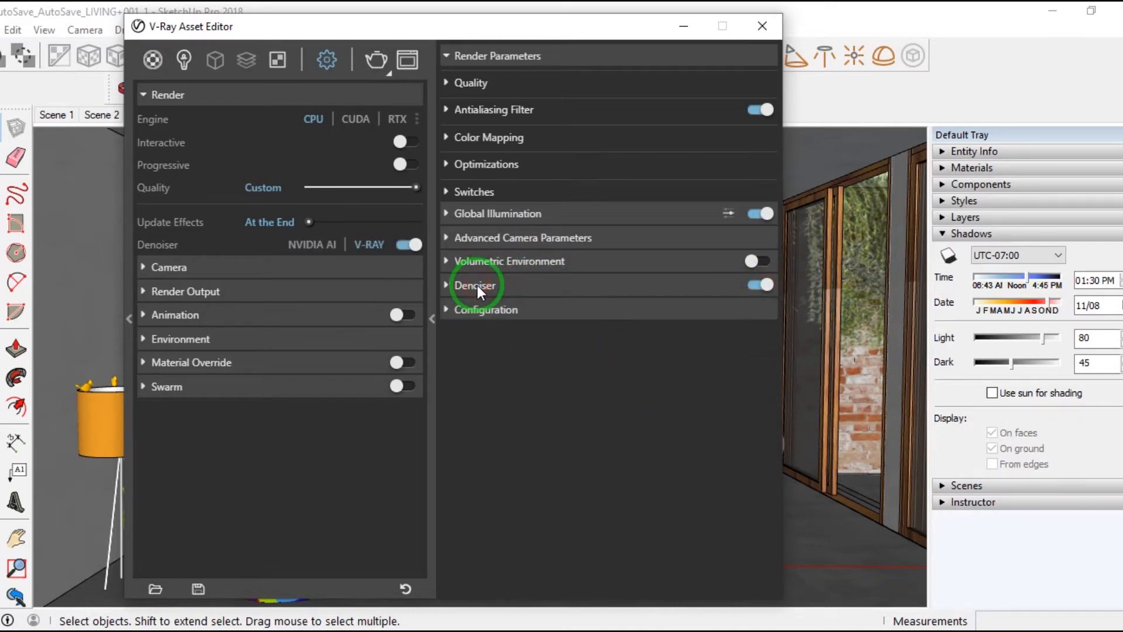
left_click(433, 317)
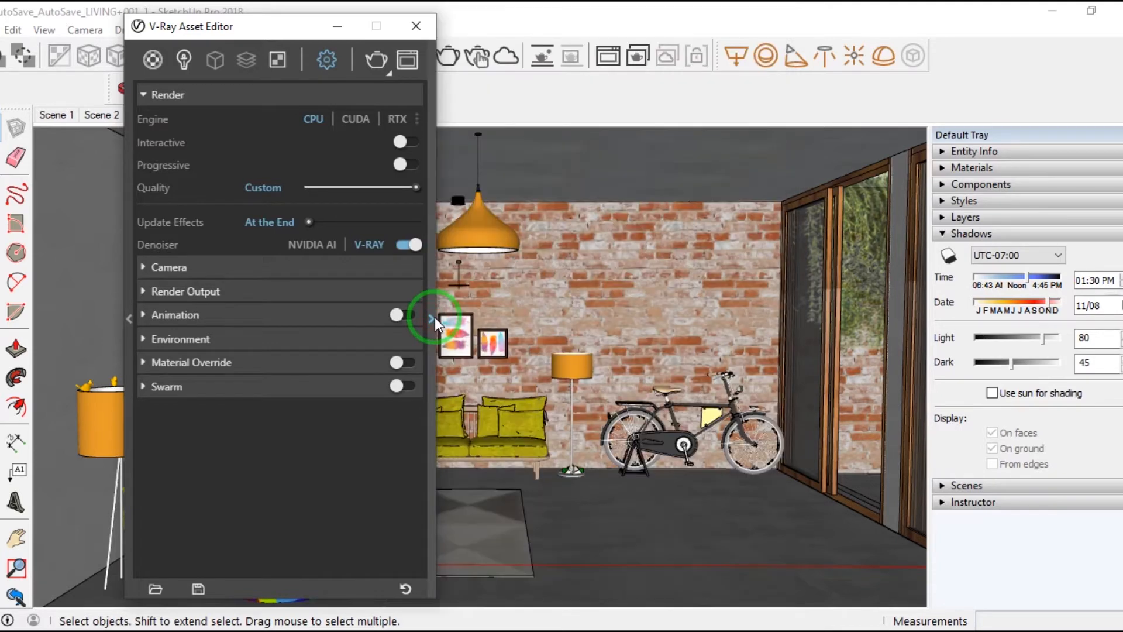
Render the living room scene and reposition the frame buffer window so the whole image can be seen
left_click(378, 60)
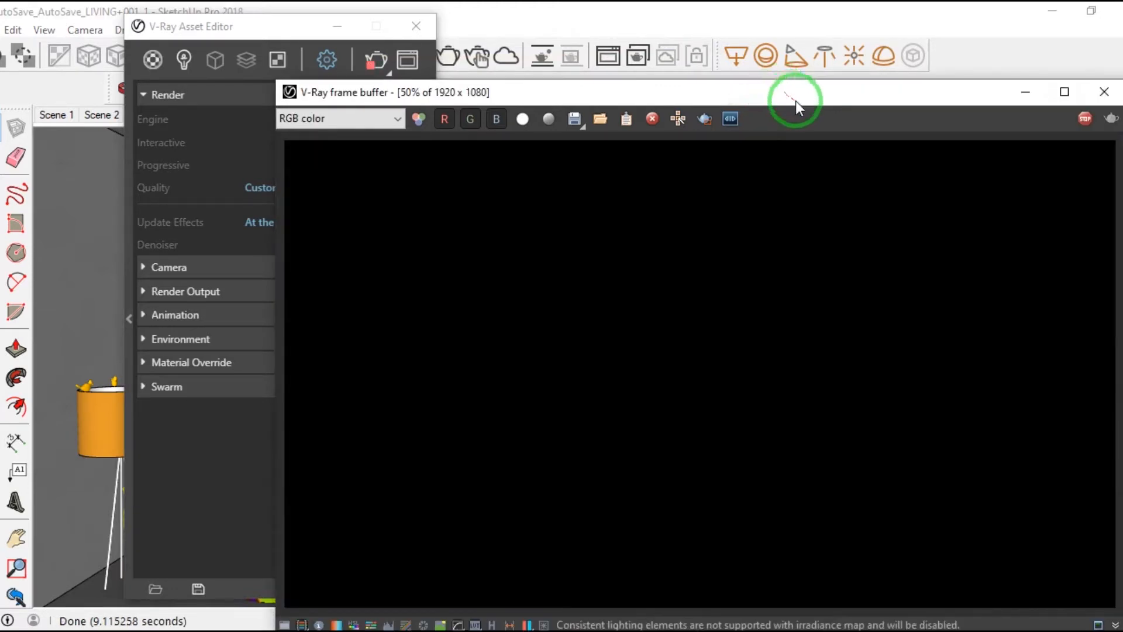
left_click_drag(795, 100, 714, 39)
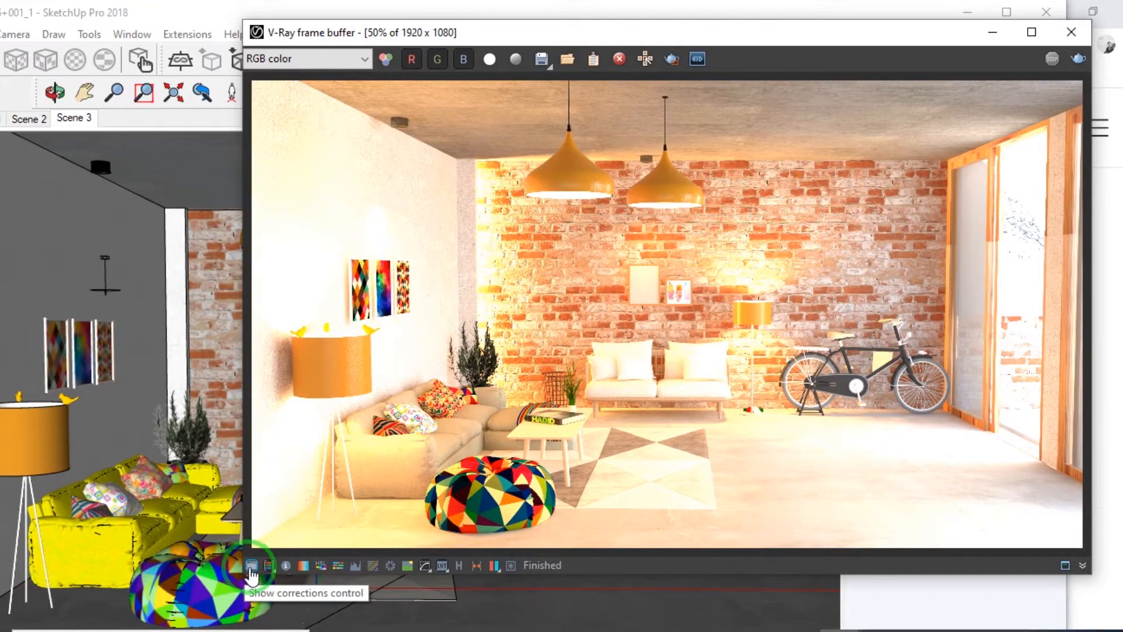
Show the frame buffer's corrections controls, bring them into view, and enable the Exposure correction with its settings expanded
left_click(252, 565)
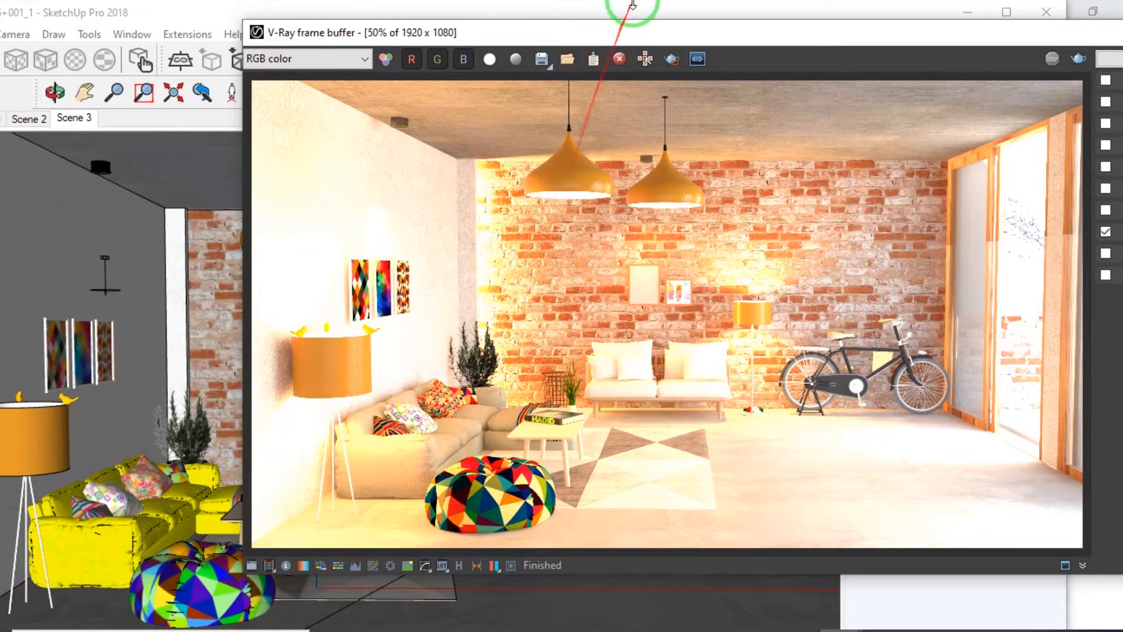
left_click_drag(641, 30, 360, 30)
left_click_drag(436, 26, 467, 28)
left_click(854, 74)
left_click(893, 74)
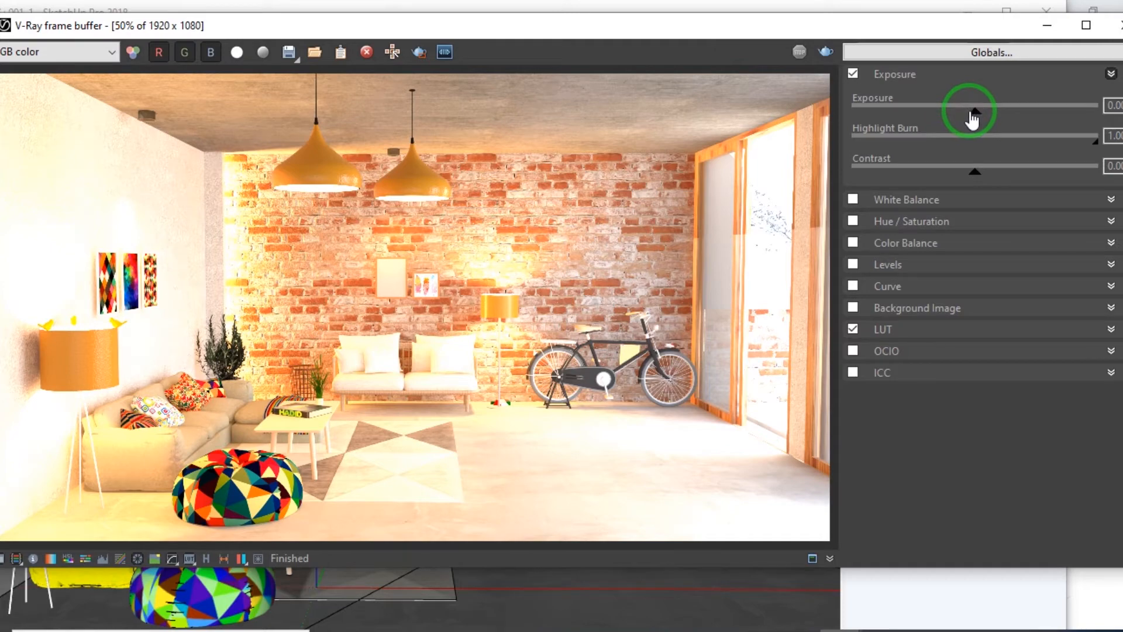
Adjust the Exposure correction with Highlight Burn at 0.00, Exposure at about -0.8 and Contrast at about 0.24
left_click_drag(1093, 140, 851, 147)
mouse_move(784, 142)
left_mouse_down()
mouse_move(922, 132)
mouse_move(901, 132)
mouse_move(925, 135)
mouse_move(842, 143)
mouse_move(1102, 146)
mouse_move(835, 150)
left_mouse_up()
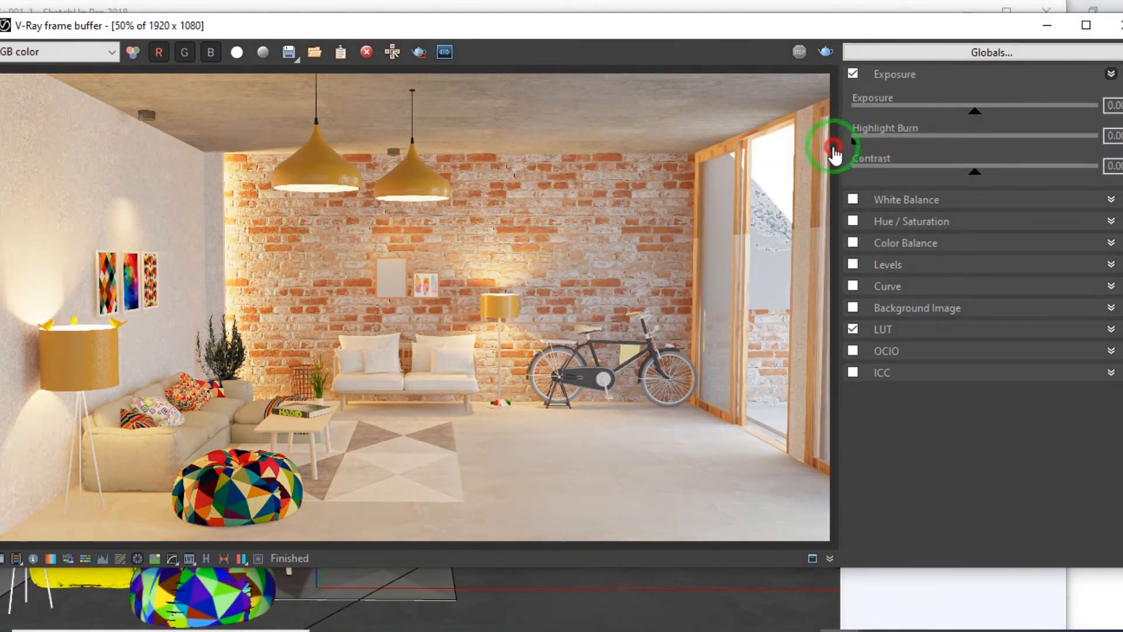
mouse_move(975, 110)
left_mouse_down()
mouse_move(914, 117)
mouse_move(1047, 118)
mouse_move(959, 126)
left_mouse_up()
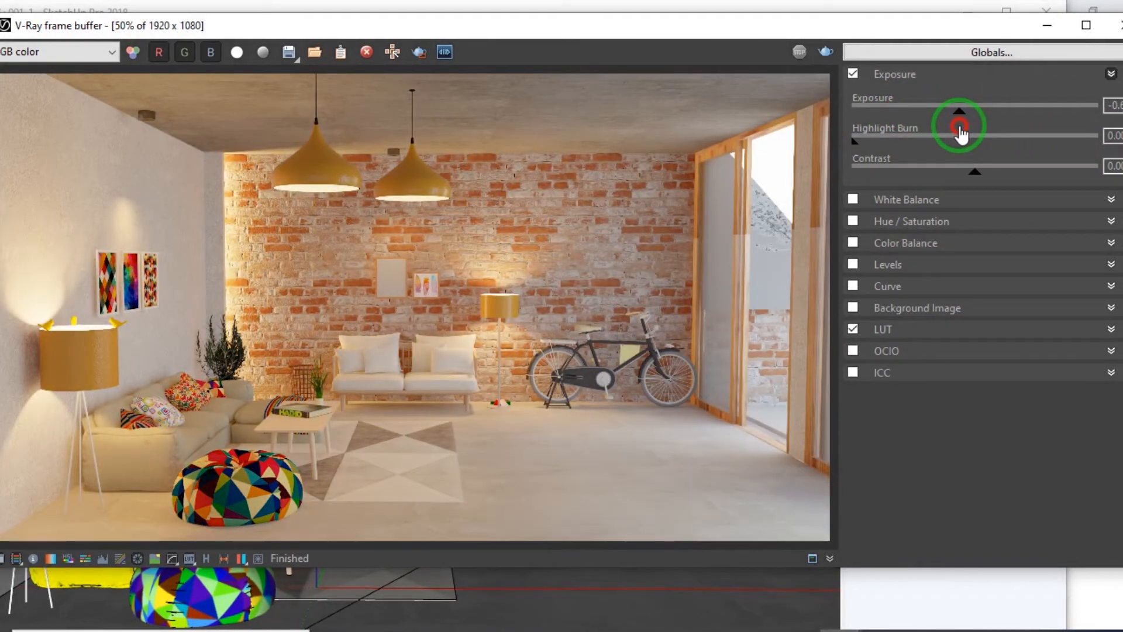
mouse_move(960, 126)
left_mouse_down()
mouse_move(927, 135)
mouse_move(992, 137)
mouse_move(1006, 118)
mouse_move(956, 119)
left_mouse_up()
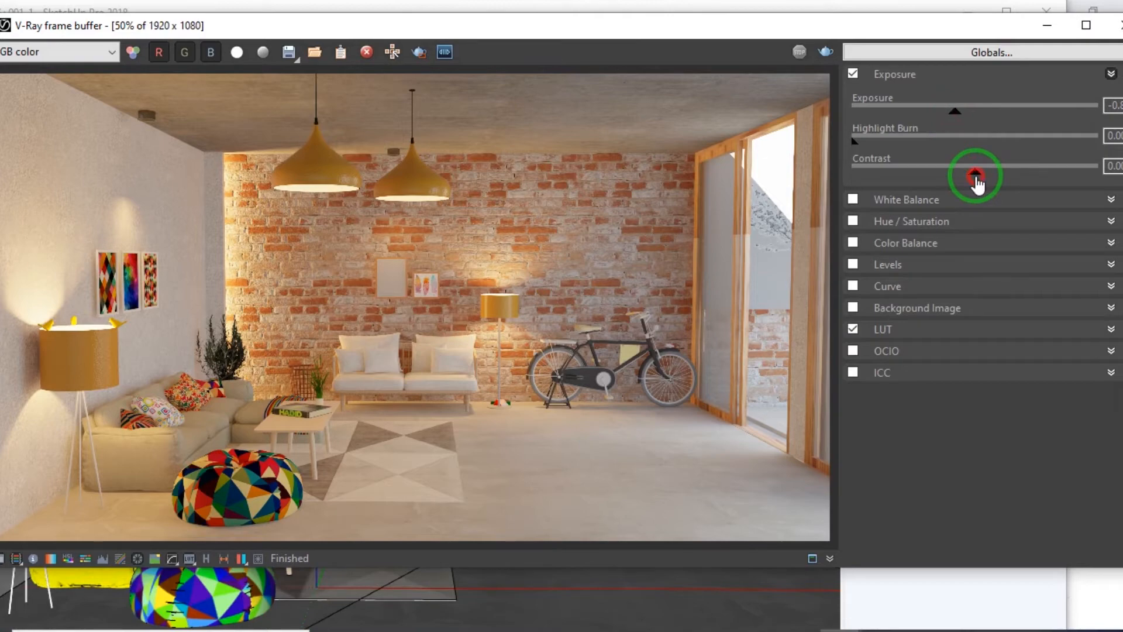
left_click_drag(978, 176, 1005, 183)
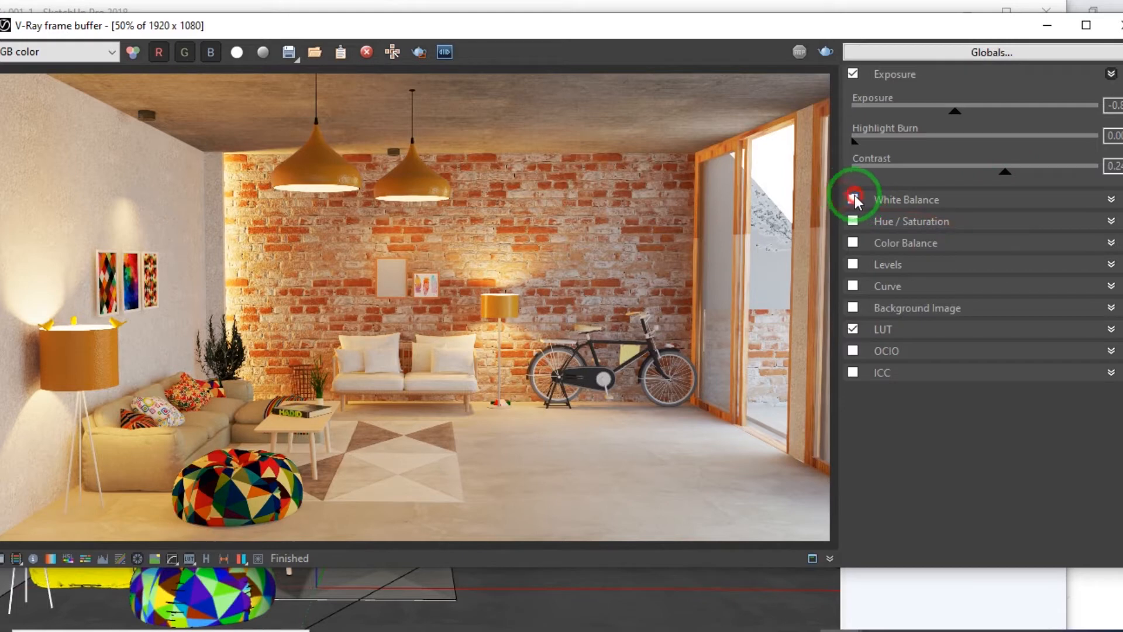
Enable the White Balance correction and raise its Temperature to the maximum to warm the image
left_click(953, 202)
left_click(1029, 80)
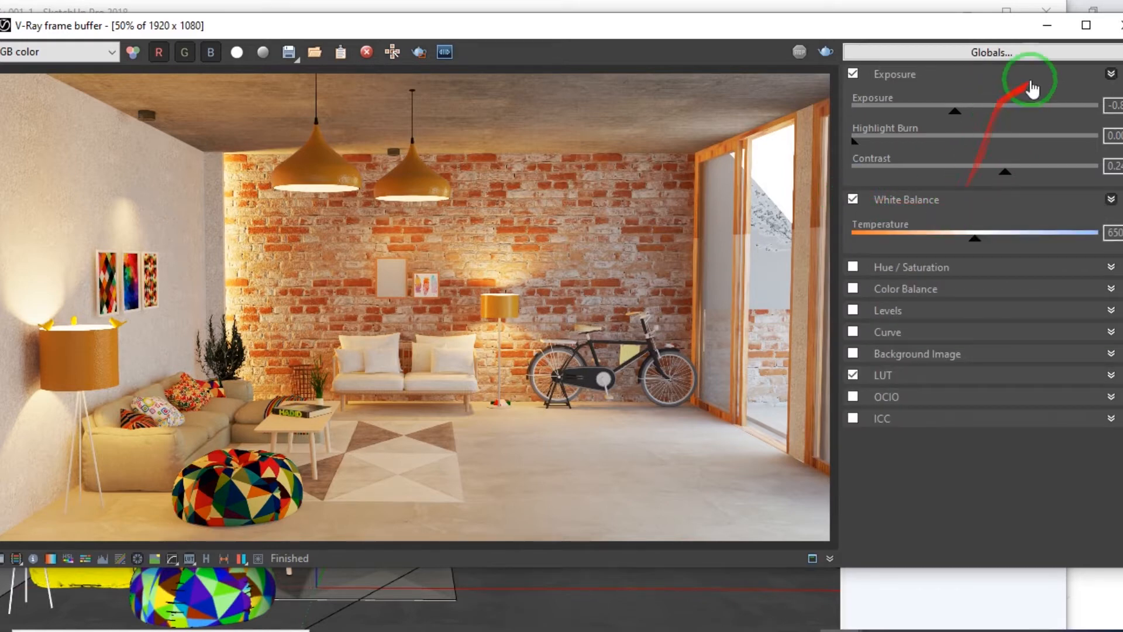
left_click_drag(975, 138, 1116, 136)
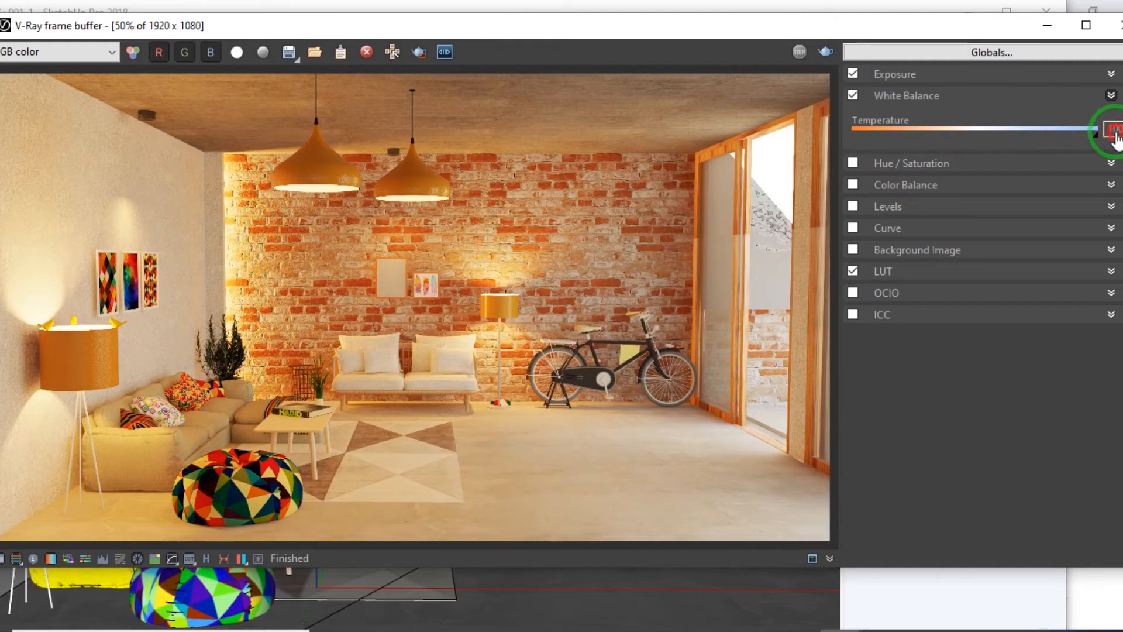
mouse_move(1115, 135)
left_mouse_down()
mouse_move(951, 151)
mouse_move(1122, 149)
left_mouse_up()
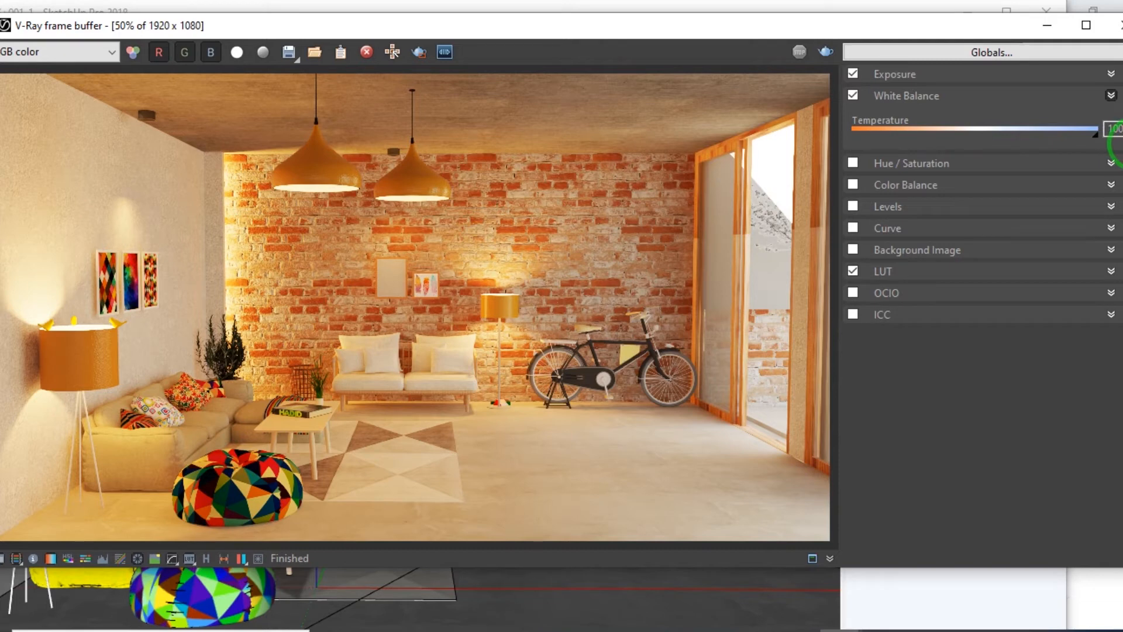
left_click(1100, 99)
Examine the Hue / Saturation, Color Balance and Levels corrections, leaving all three disabled
left_click(1022, 121)
left_click(1022, 121)
left_click(1019, 140)
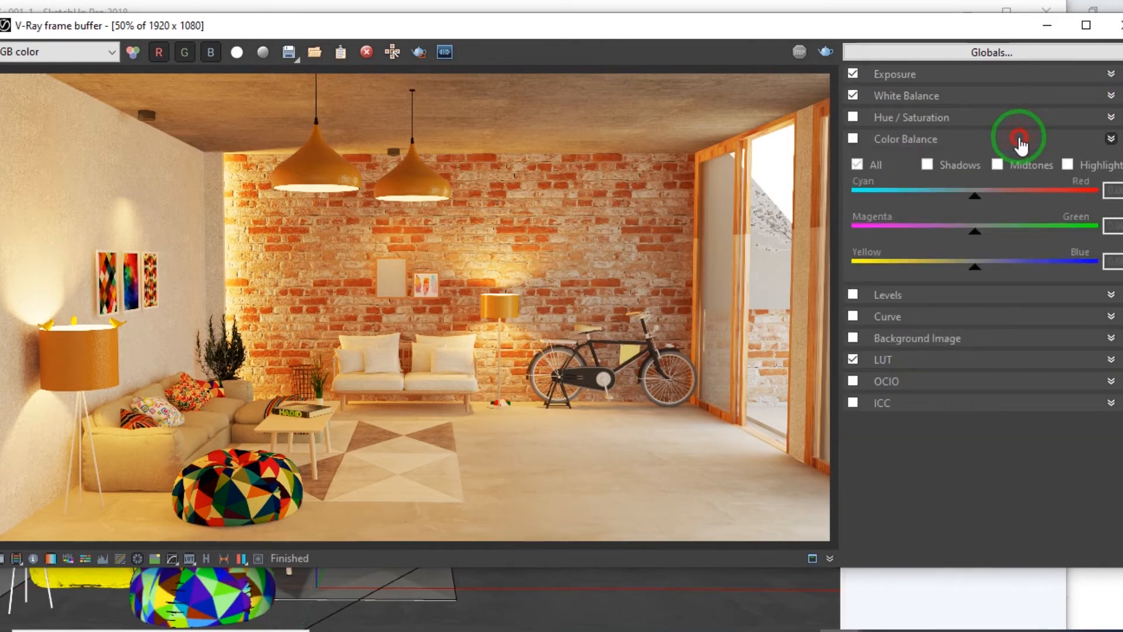
left_click(1017, 147)
left_click(1015, 161)
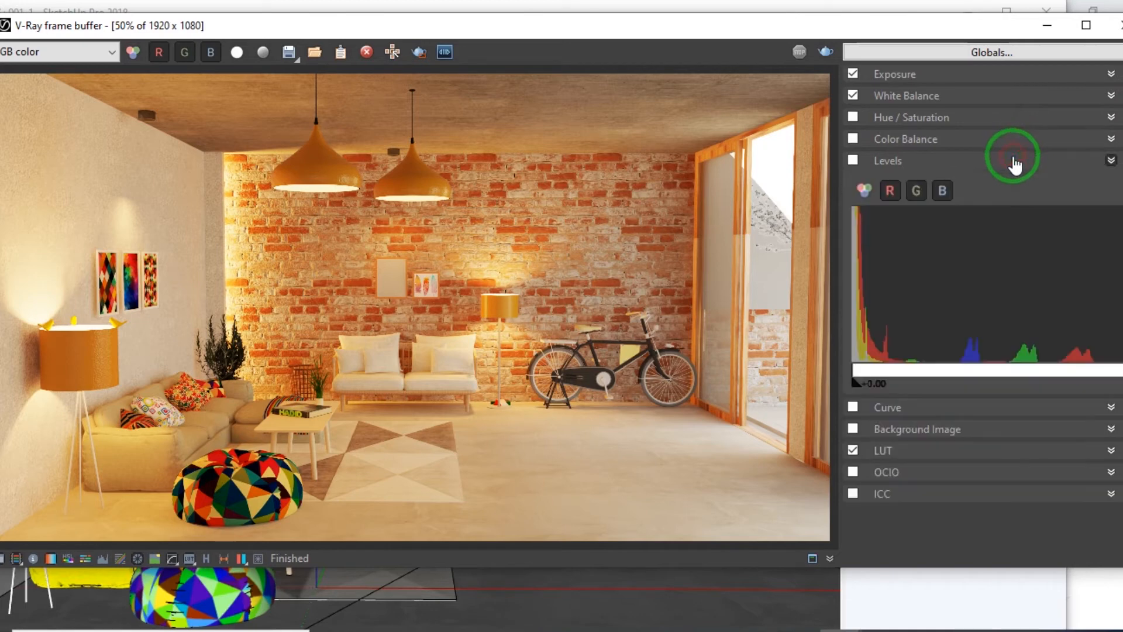
left_click(1015, 162)
Enable the Curve correction and bend the curve, pulling its highlight-end handle to about 0.69, 0.88
left_click(1012, 181)
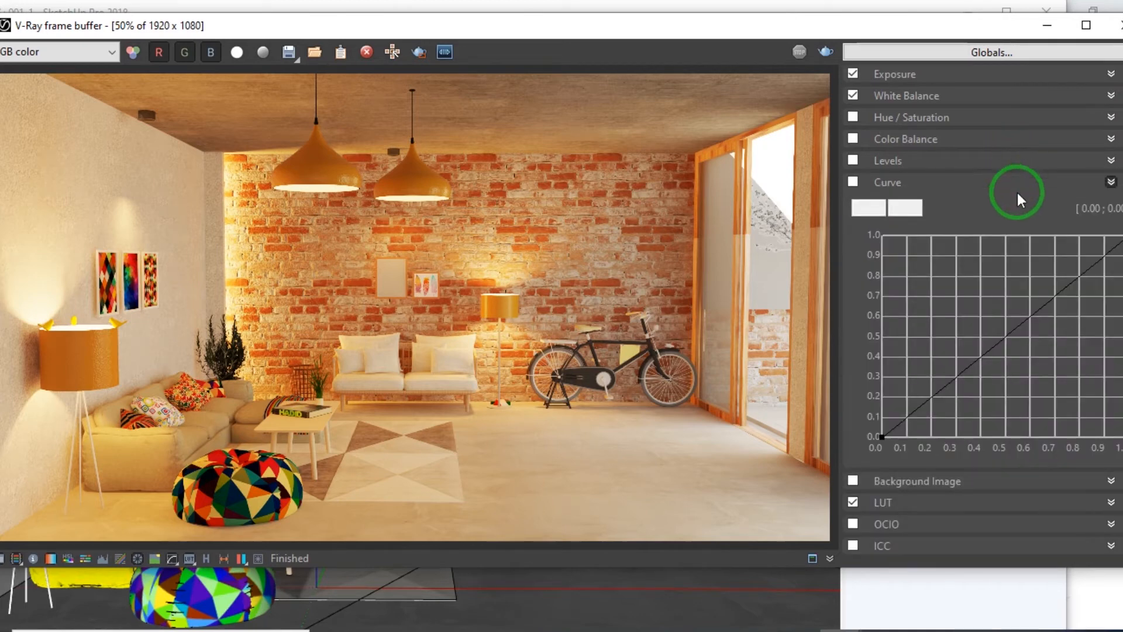
left_click(883, 436)
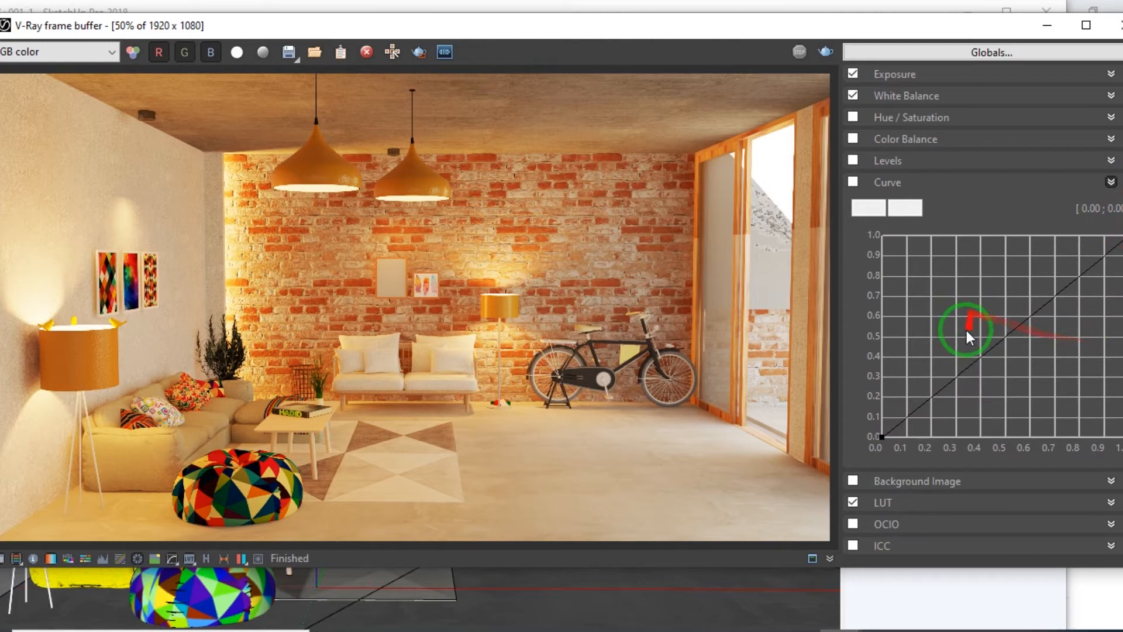
left_click(851, 183)
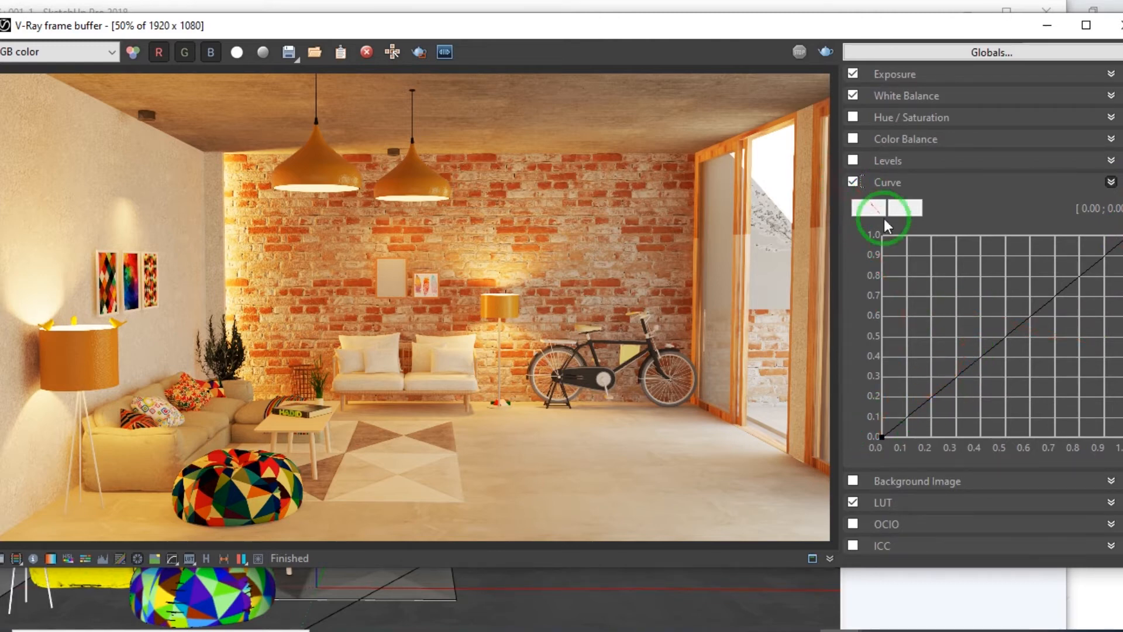
left_click(882, 435)
left_click_drag(954, 380, 1053, 260)
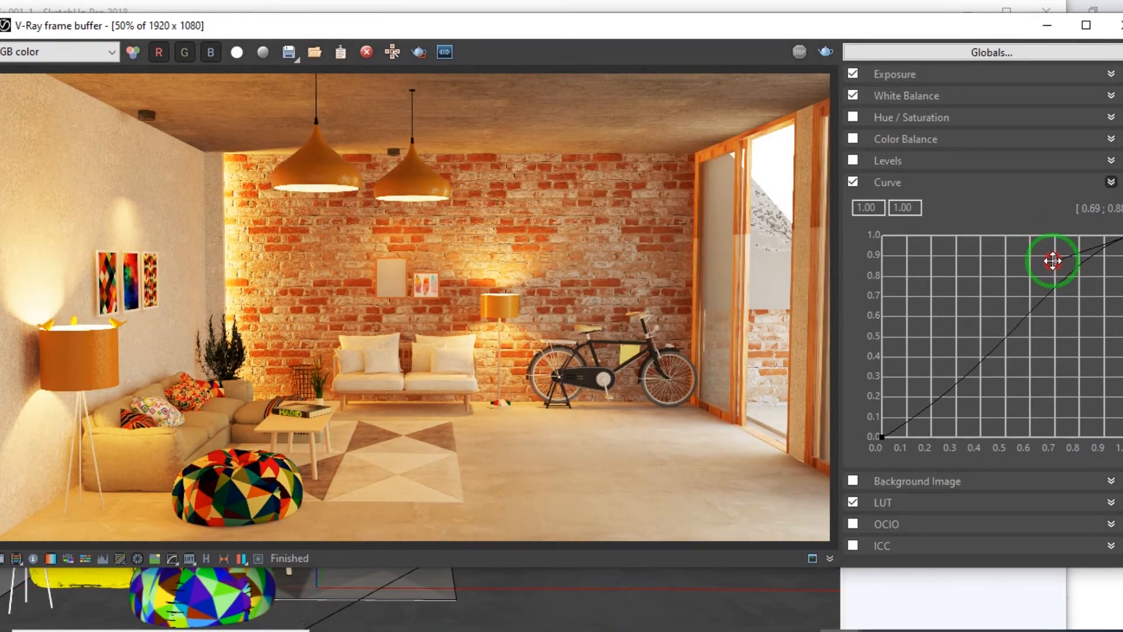
Fine-tune the curve by moving its highlight-end handle to about 0.53, 0.83, and hide the corrections controls
left_click_drag(1053, 260, 1019, 299)
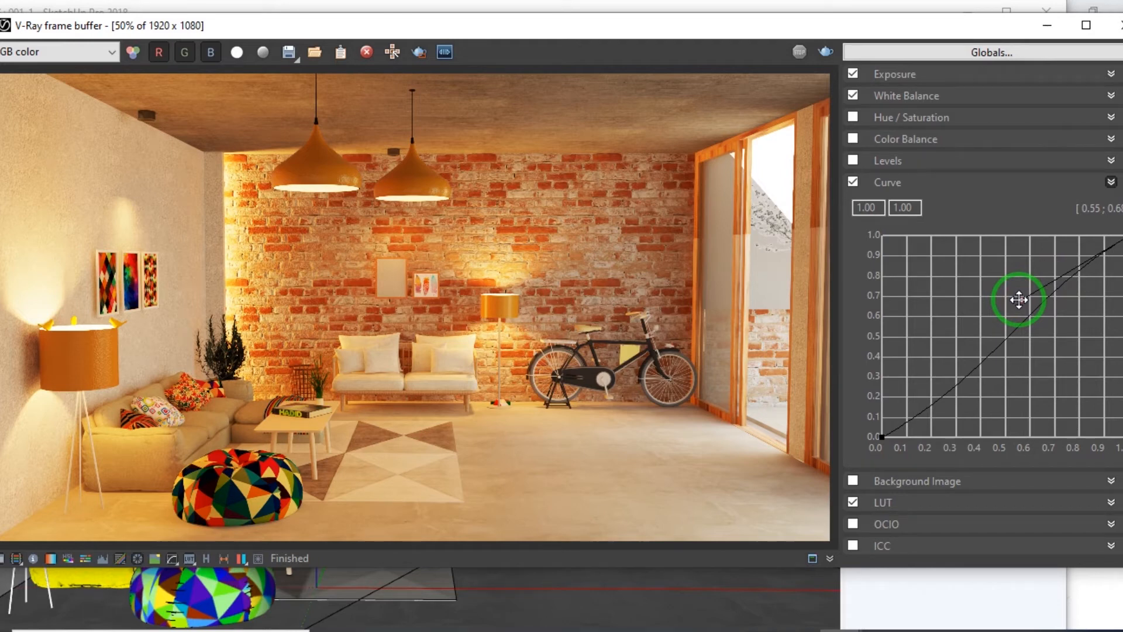
left_click_drag(1018, 300, 1020, 298)
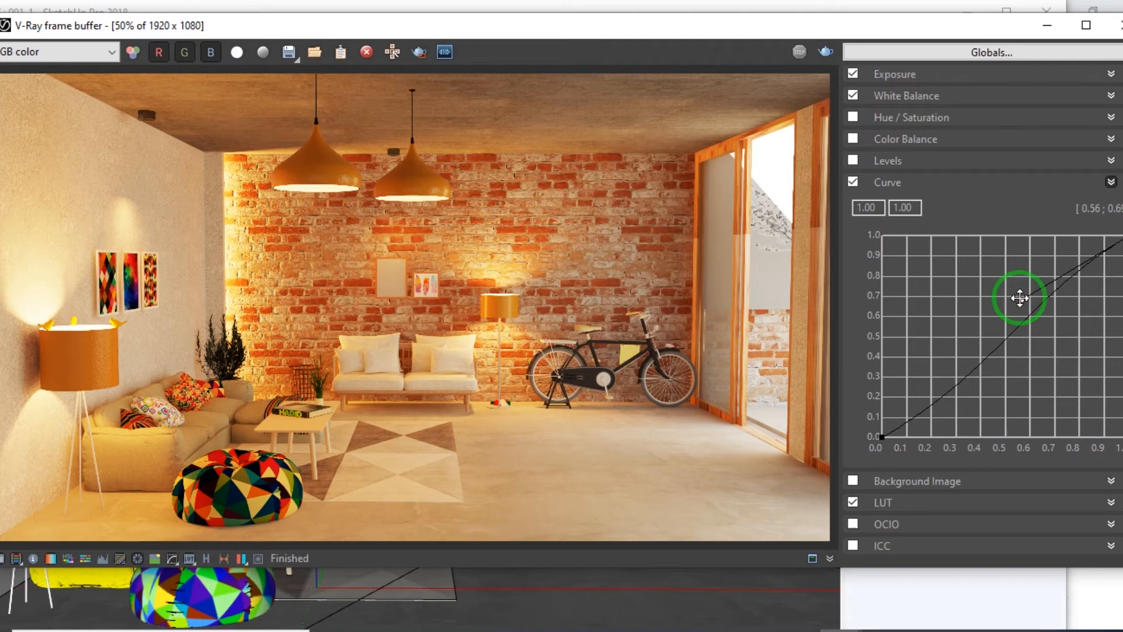
left_click_drag(1019, 297, 994, 277)
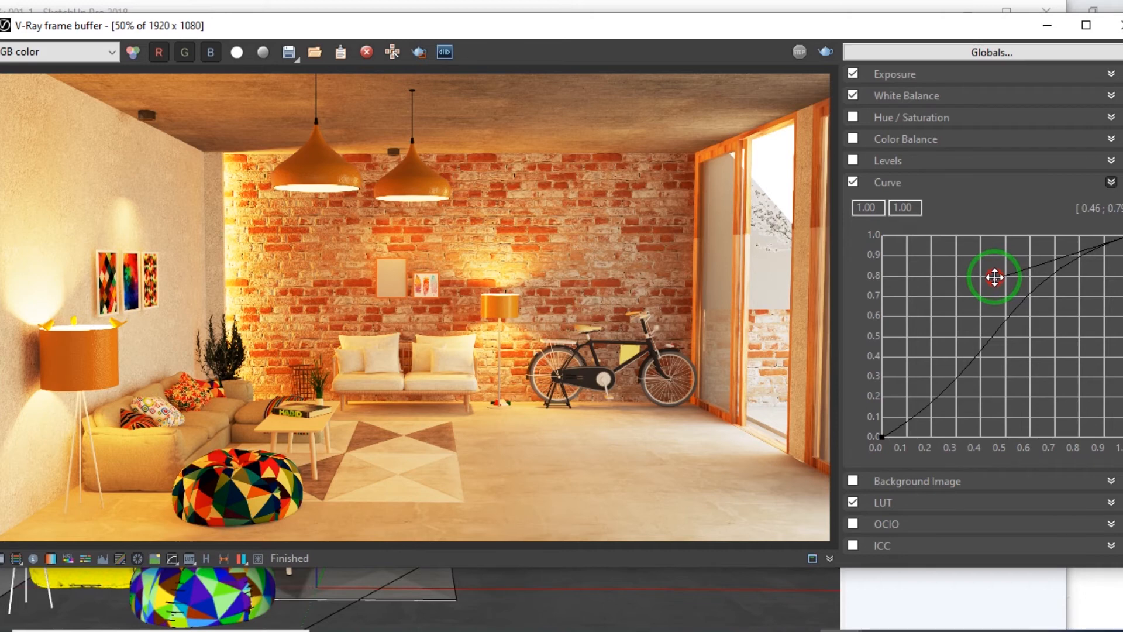
left_click_drag(994, 279, 994, 295)
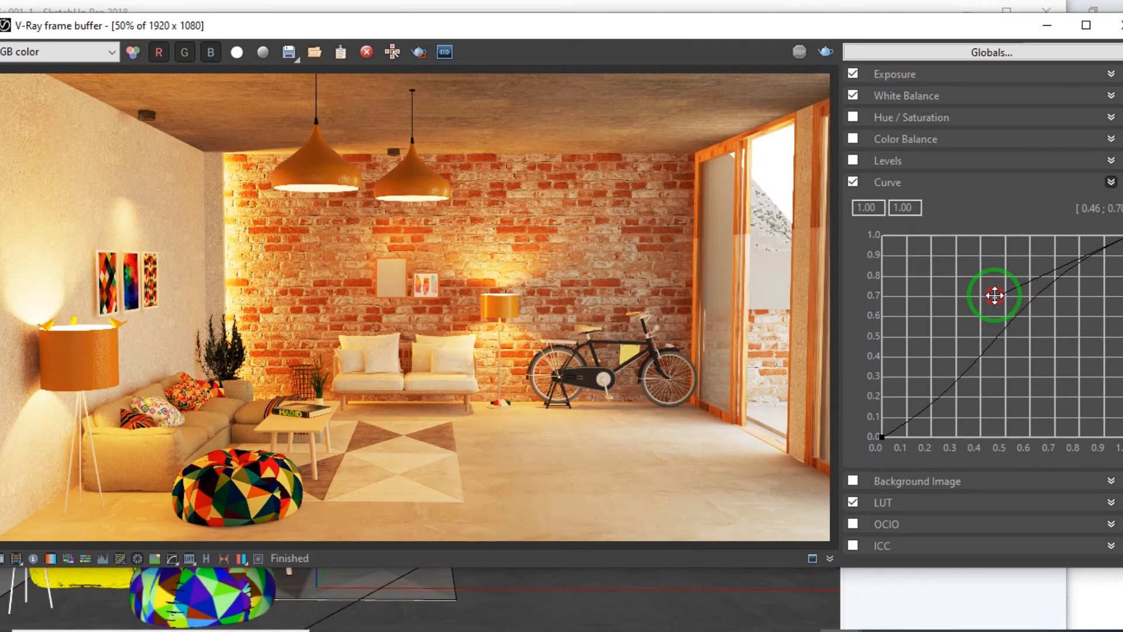
left_click_drag(994, 295, 1014, 270)
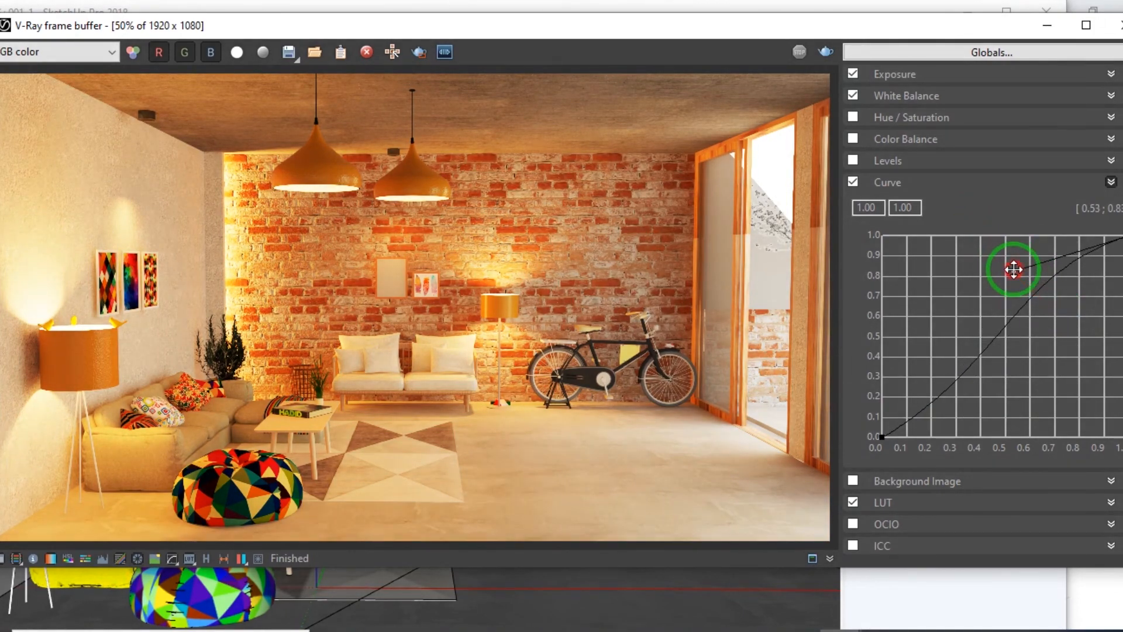
left_click(1004, 186)
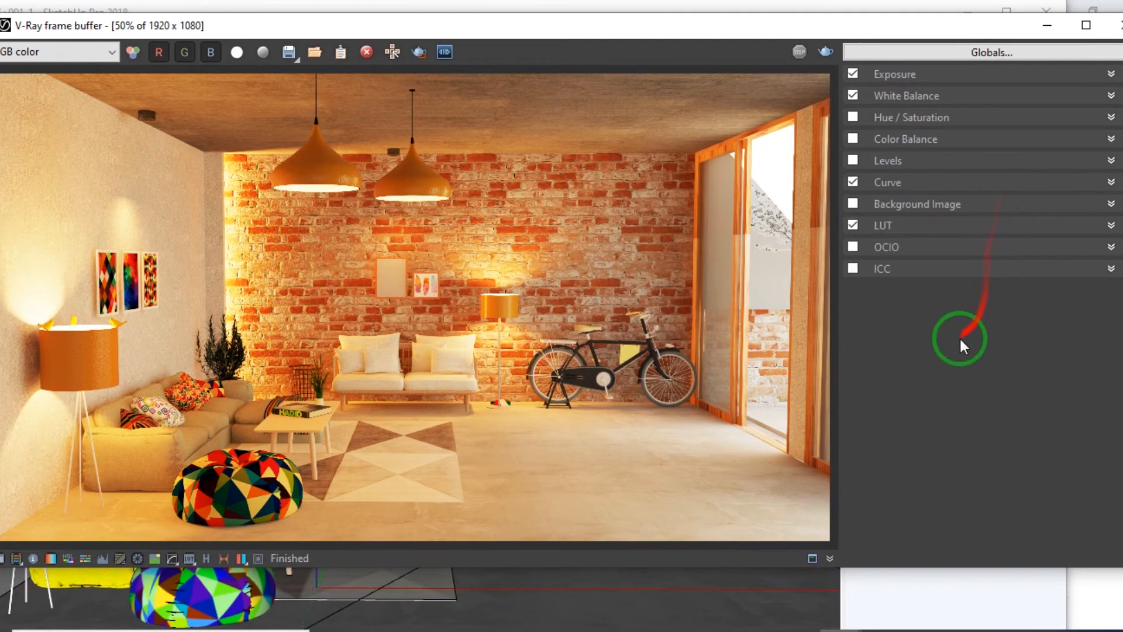
left_click(3, 560)
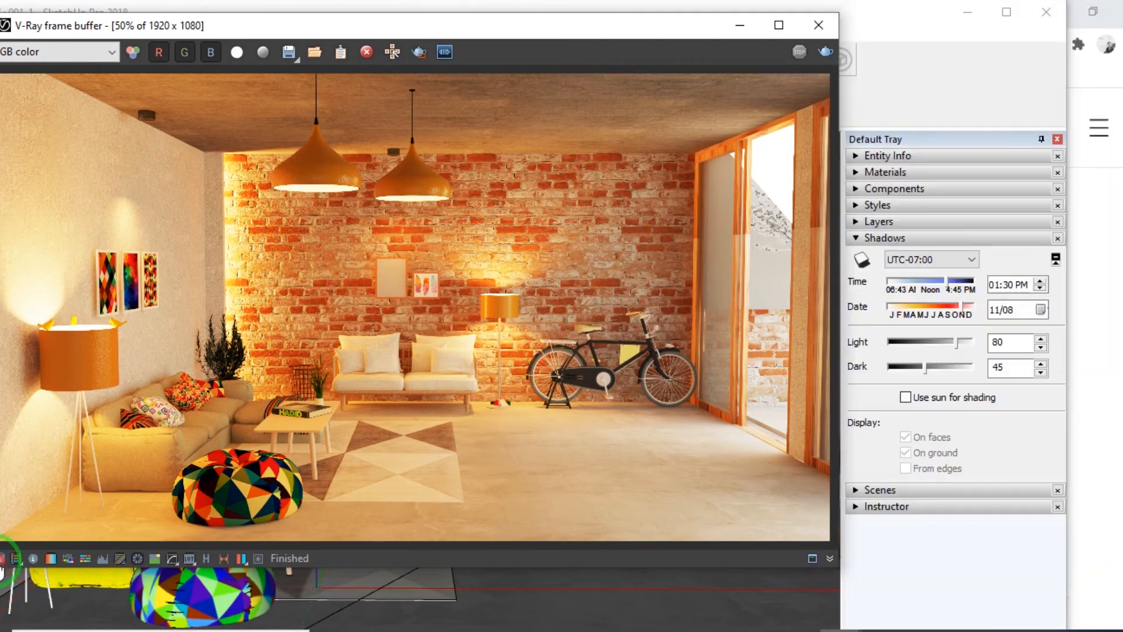